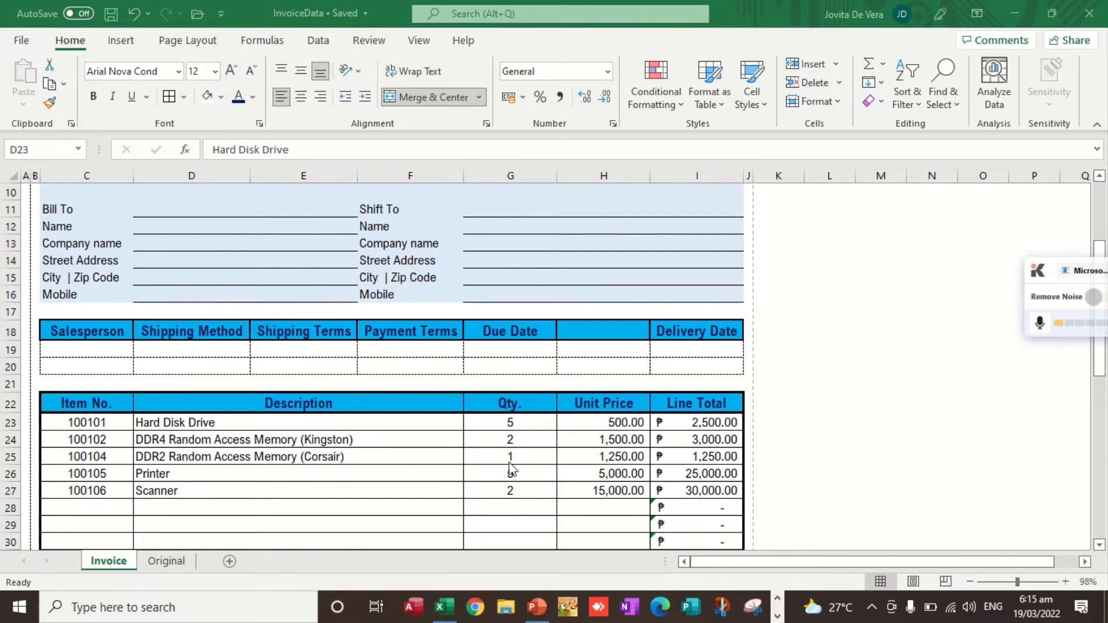
- Inspect the Hard Disk Drive quantity and price in G23/H23 and the Printer quantity in G26
click(503, 427)
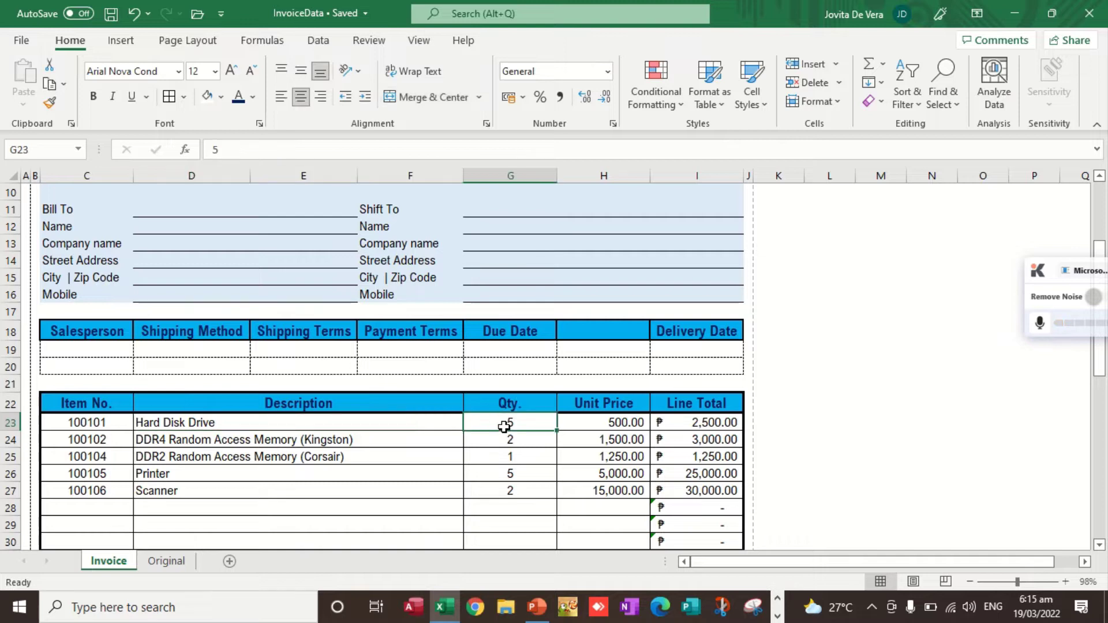
key(Right)
click(503, 428)
click(486, 473)
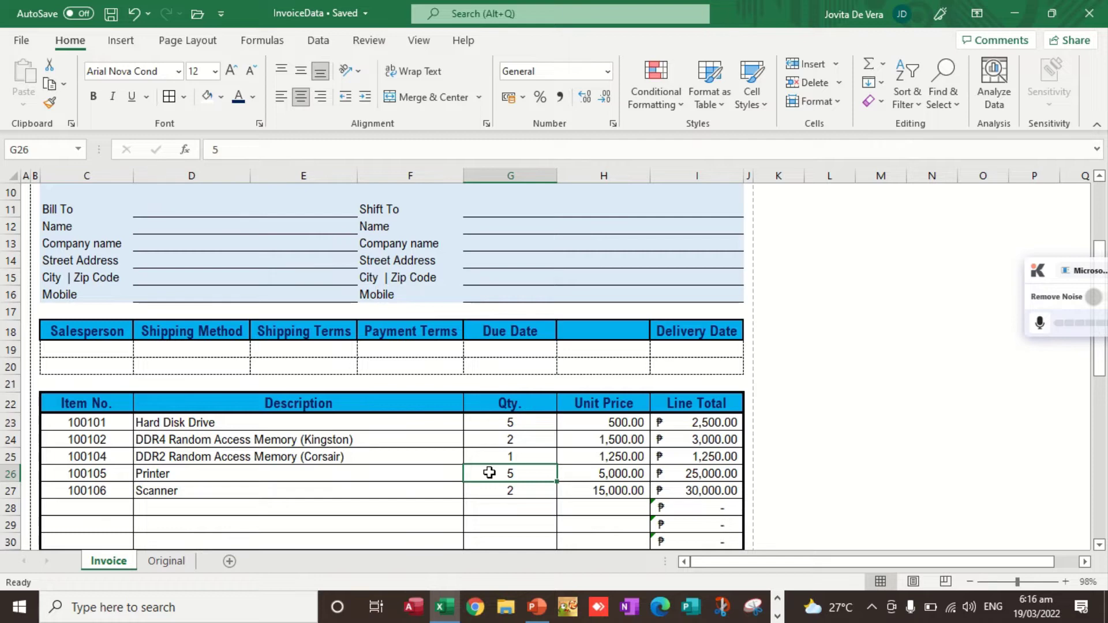
scroll(490, 472, down, 4)
scroll(490, 473, down, 2)
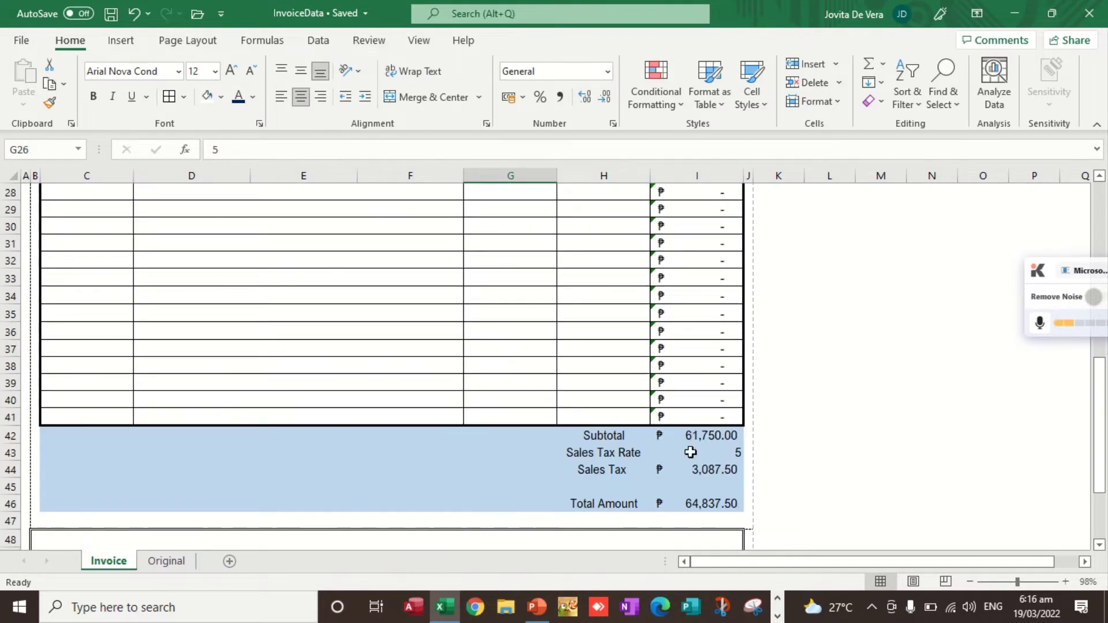
- Check empty cells off the invoice, select rows 23 and 41, then clear the selection
click(873, 440)
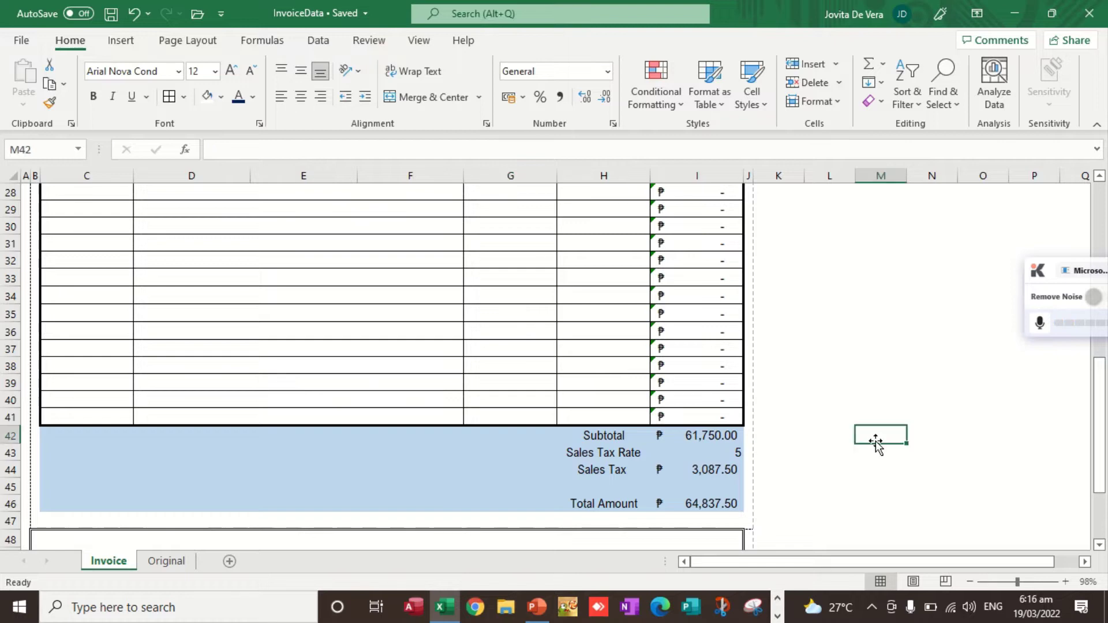
click(827, 443)
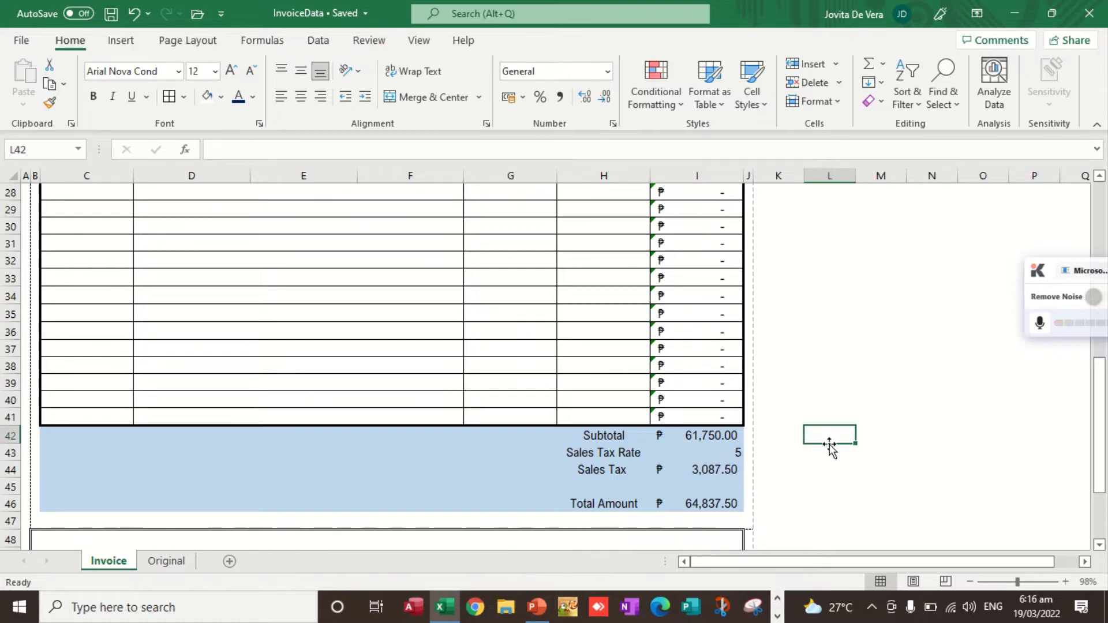
click(791, 442)
scroll(880, 419, up, 2)
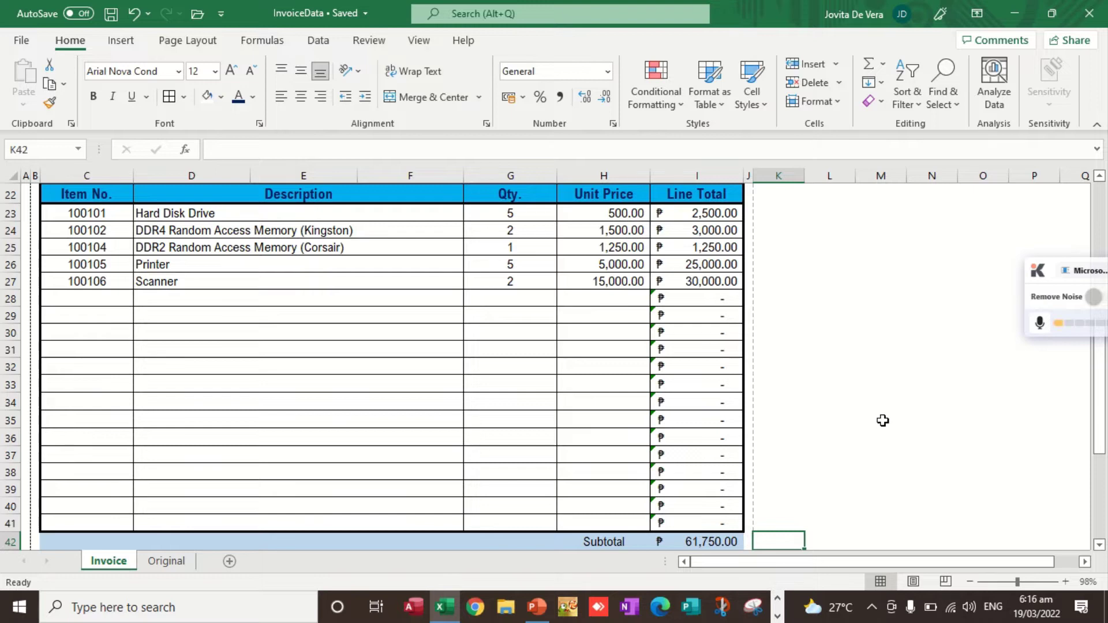
scroll(881, 421, up, 1)
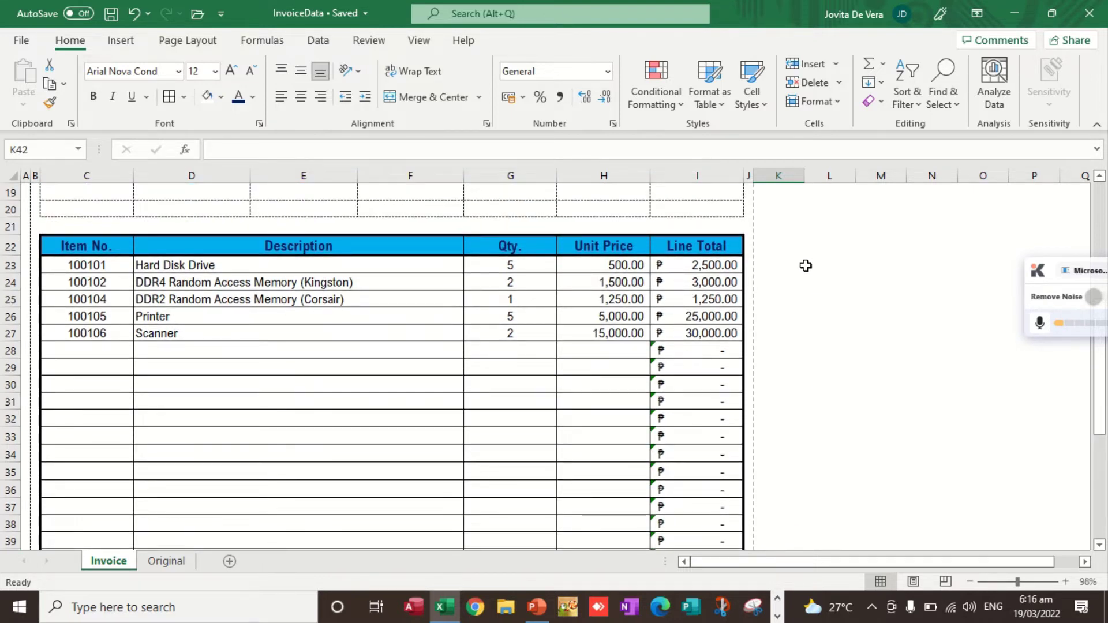
scroll(825, 345, down, 2)
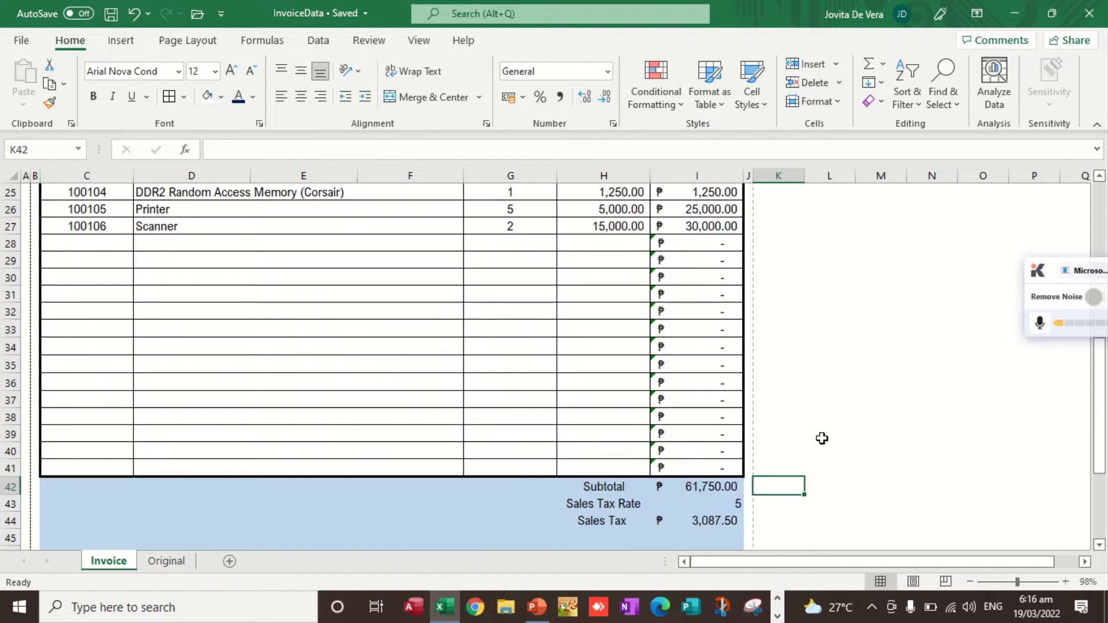
click(785, 468)
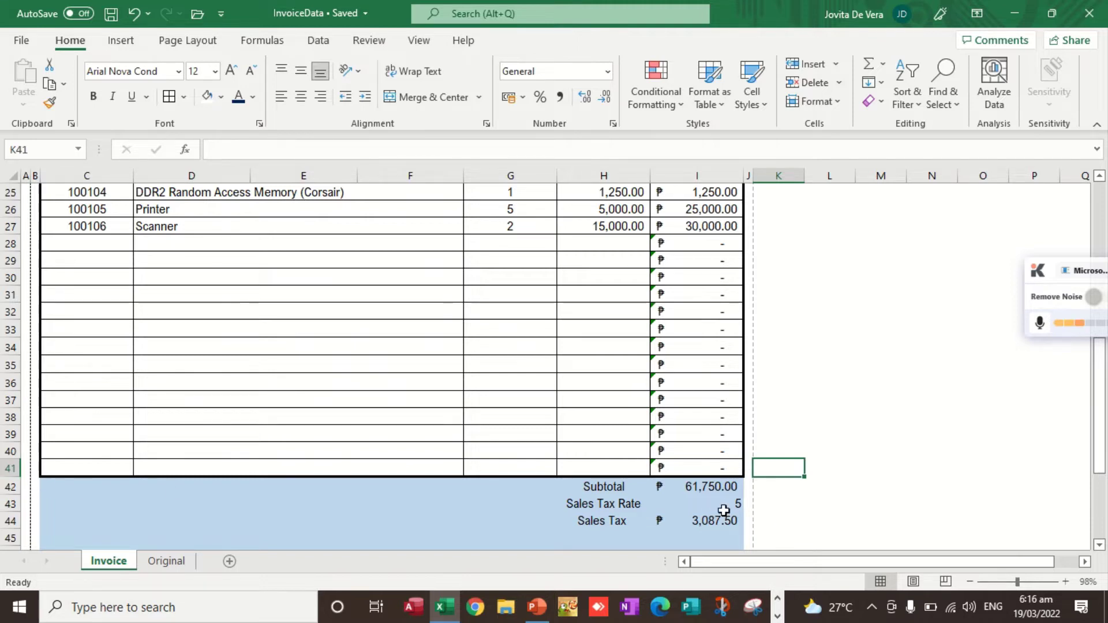
scroll(858, 497, up, 3)
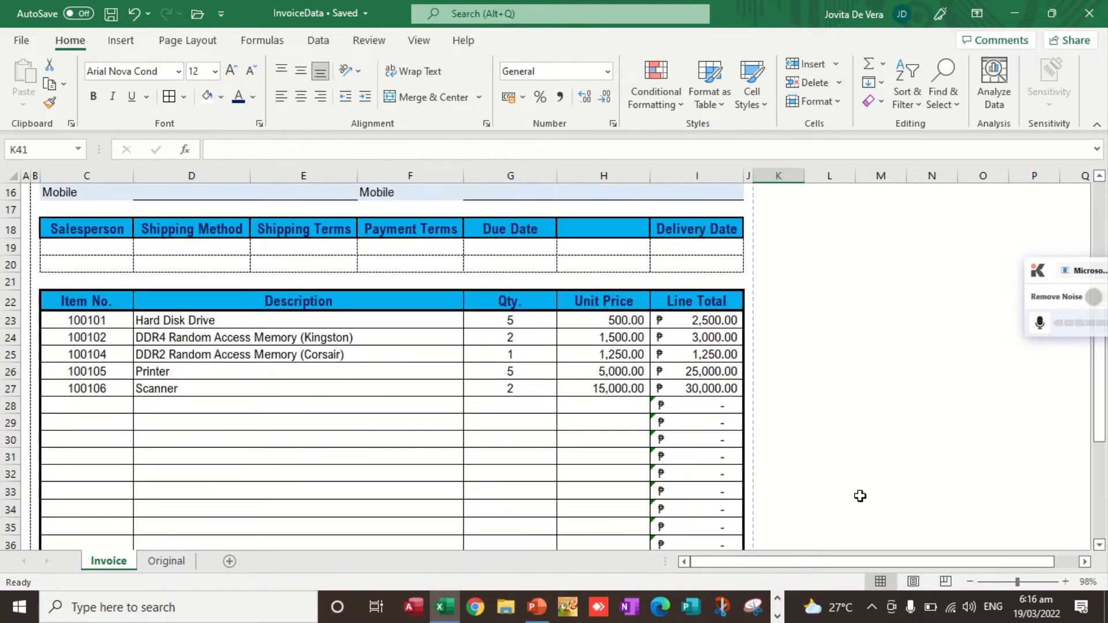
click(8, 320)
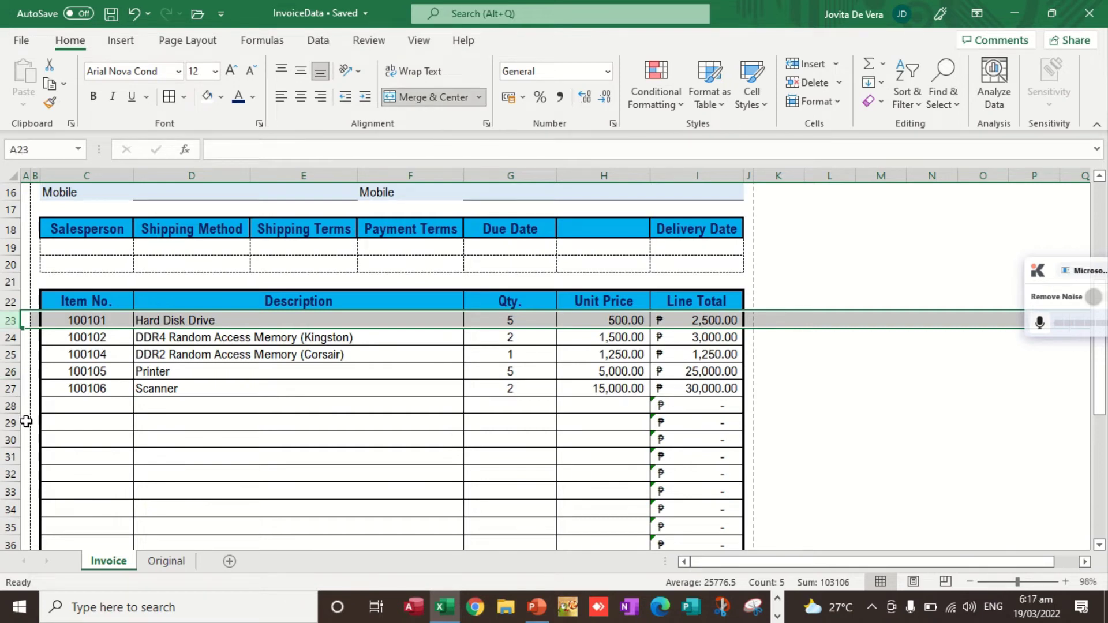
scroll(24, 420, down, 5)
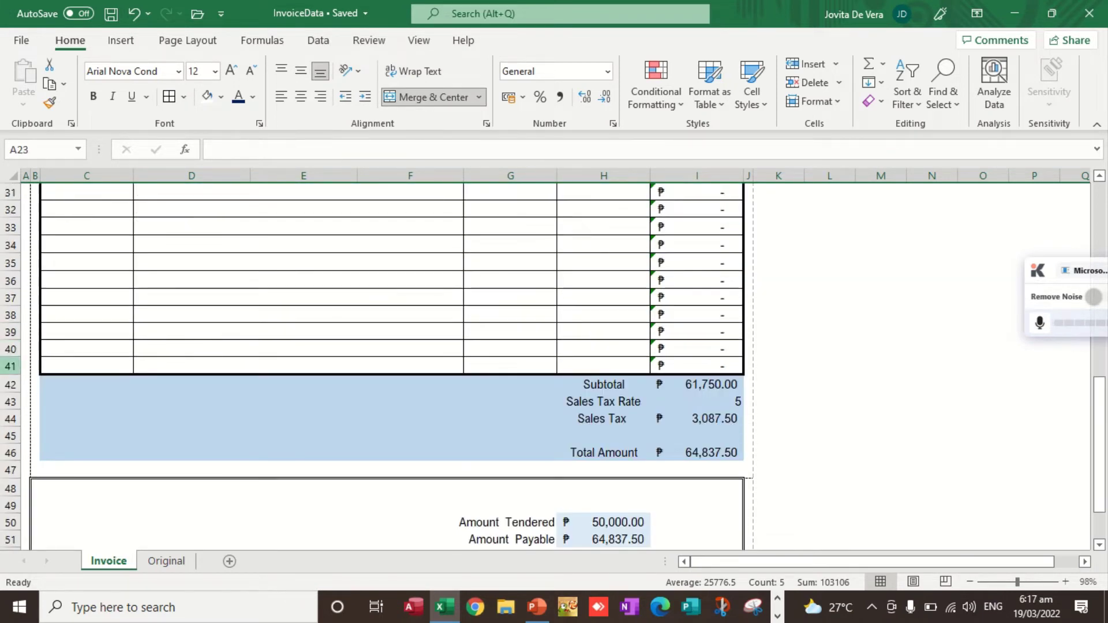
click(9, 366)
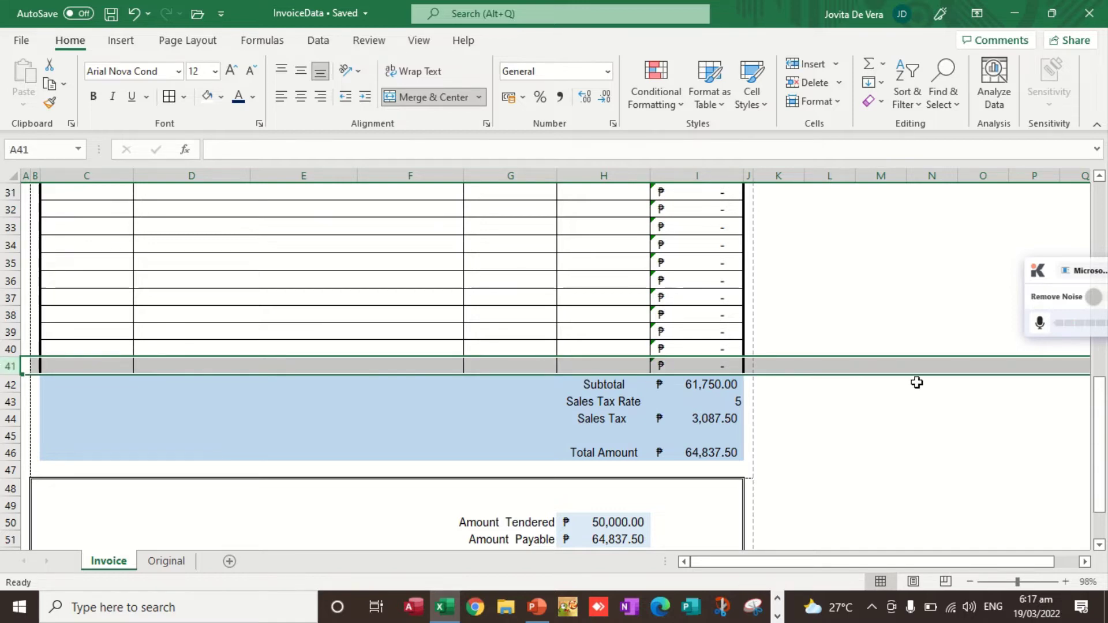
click(951, 382)
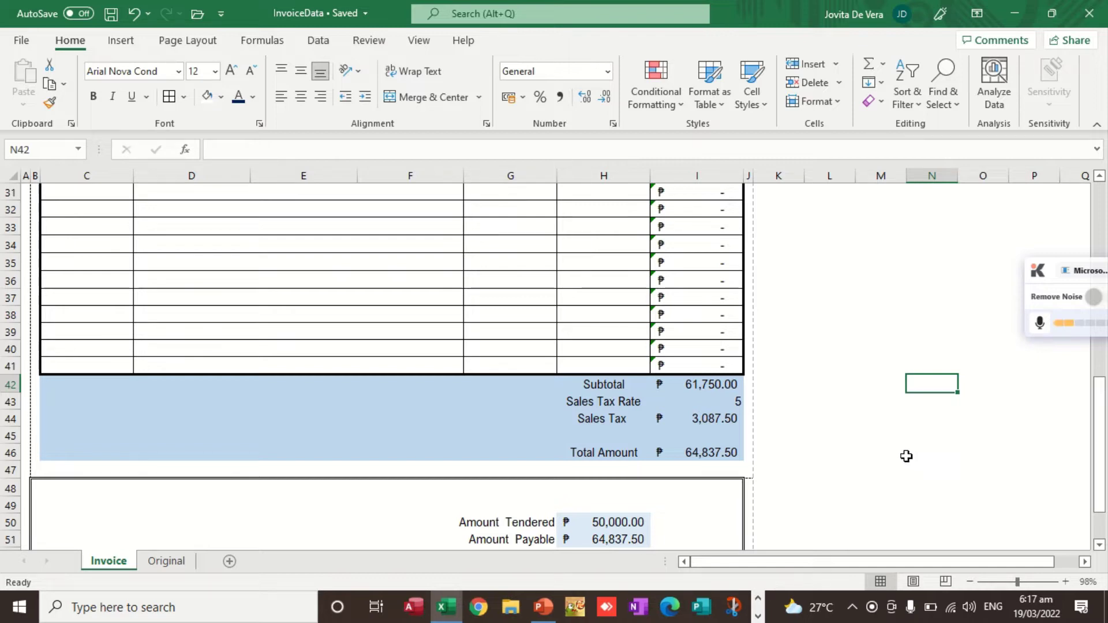
- Try Sales Tax Rate values of 1 and then 5 in cell I43
click(696, 402)
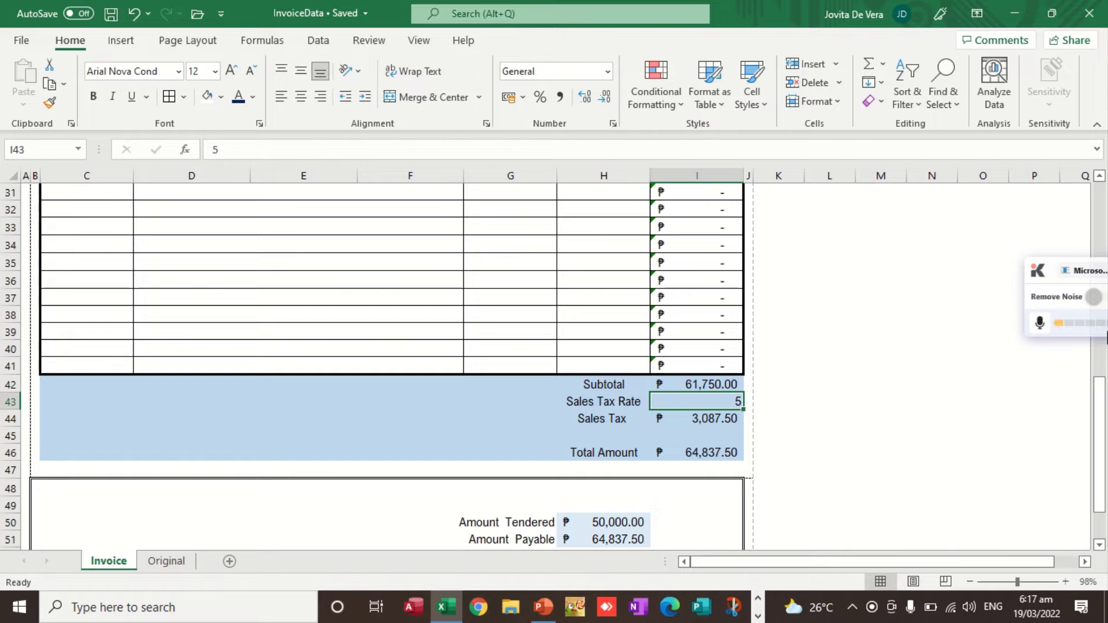
text(1)
key(Return)
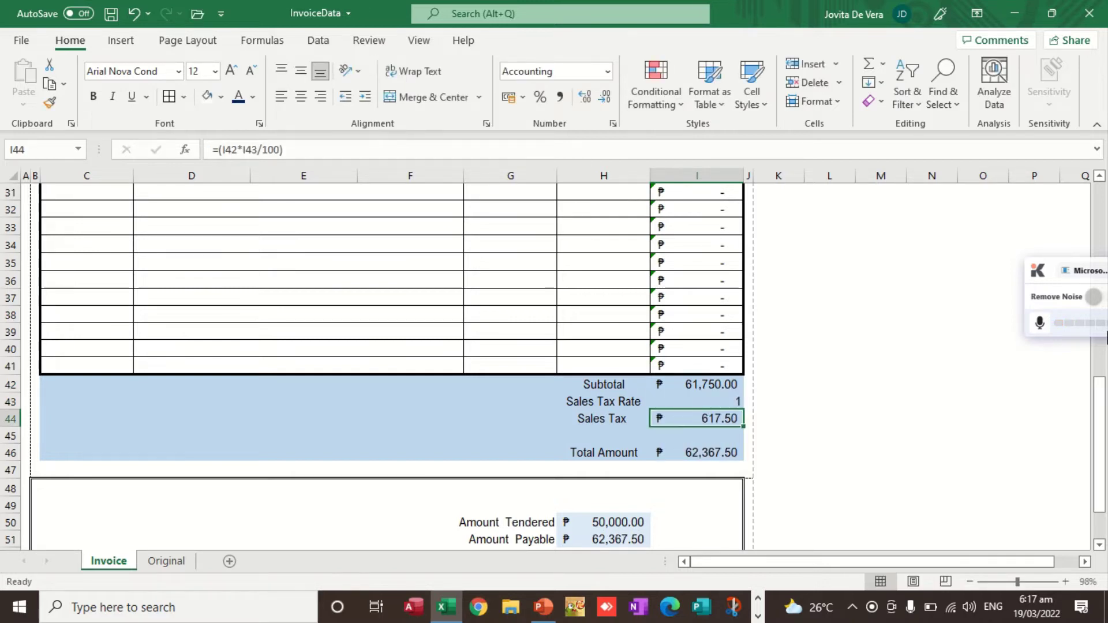
click(696, 401)
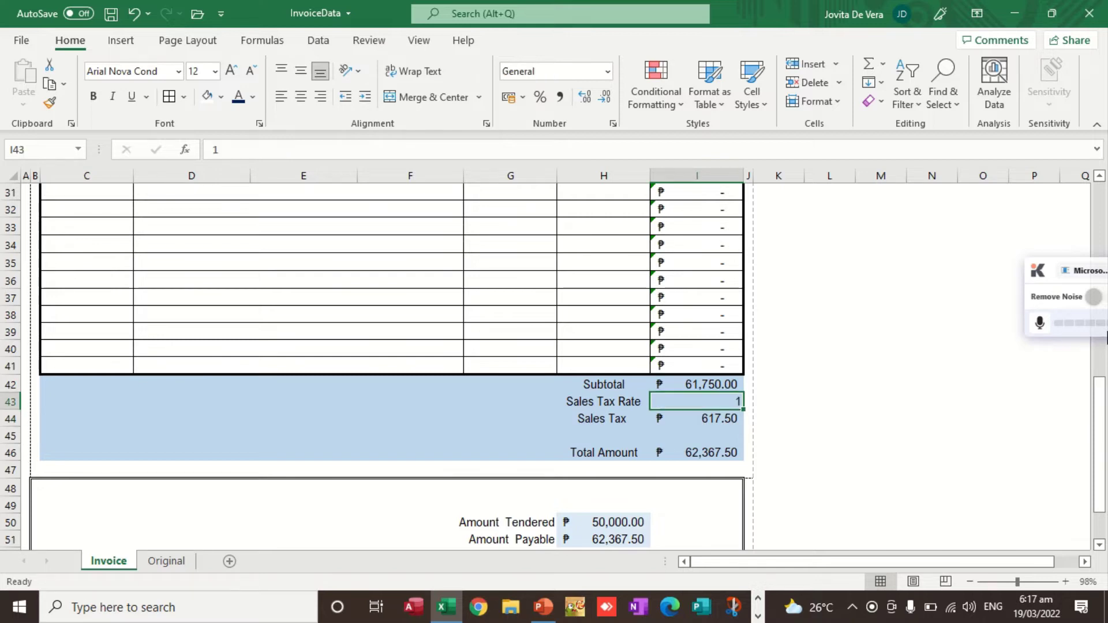
text(5)
key(Return)
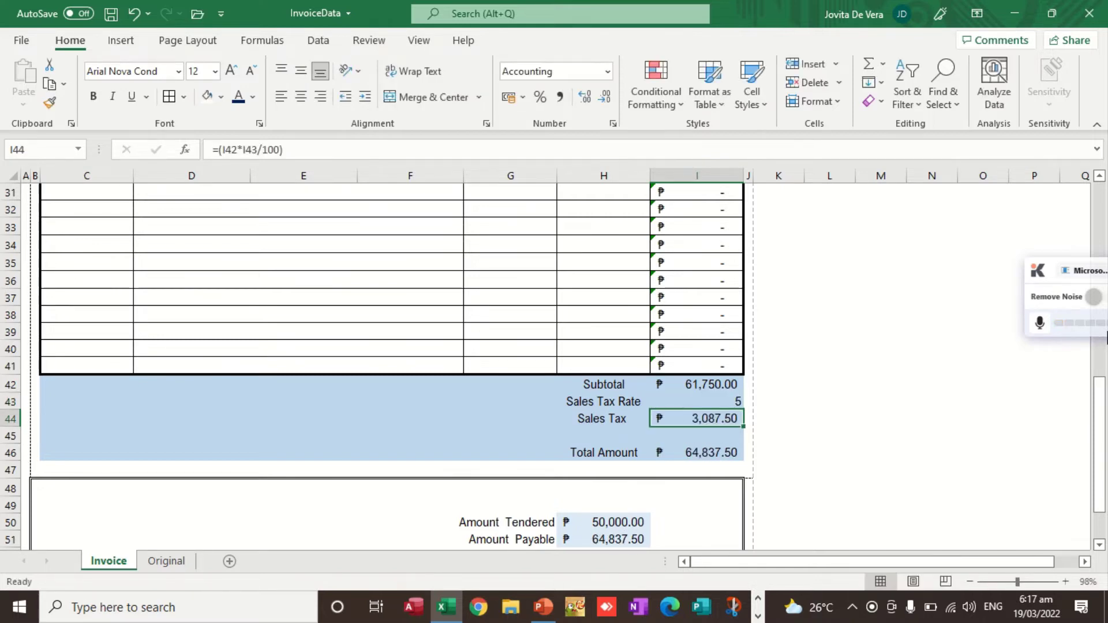
- Set the Sales Tax Rate in I43 to 10, making sales tax 6,175.00
click(696, 401)
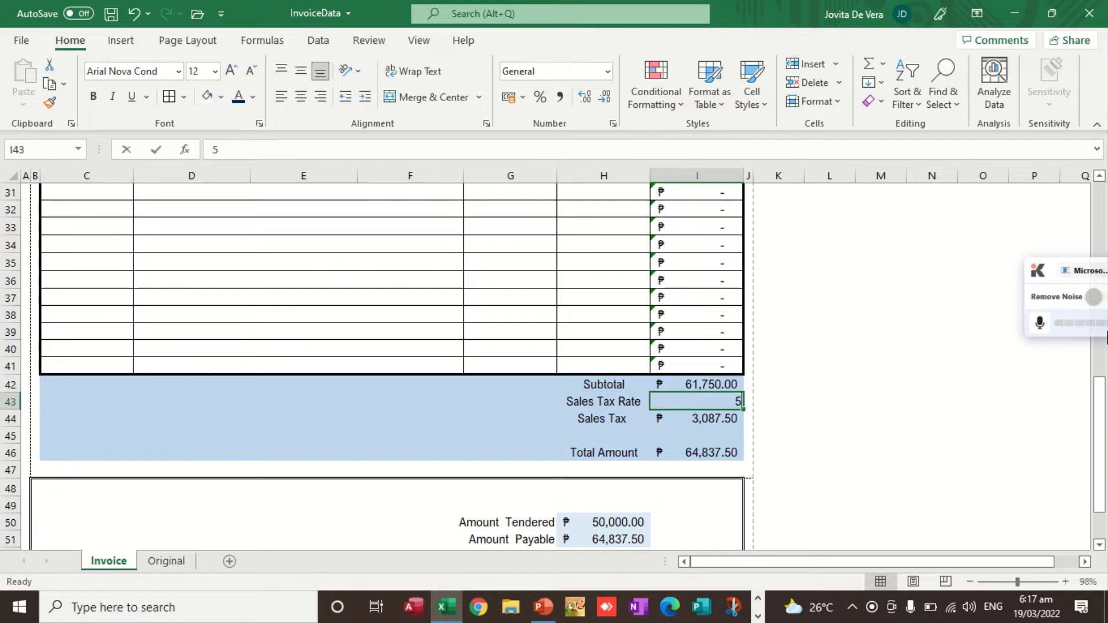
text(10)
key(Return)
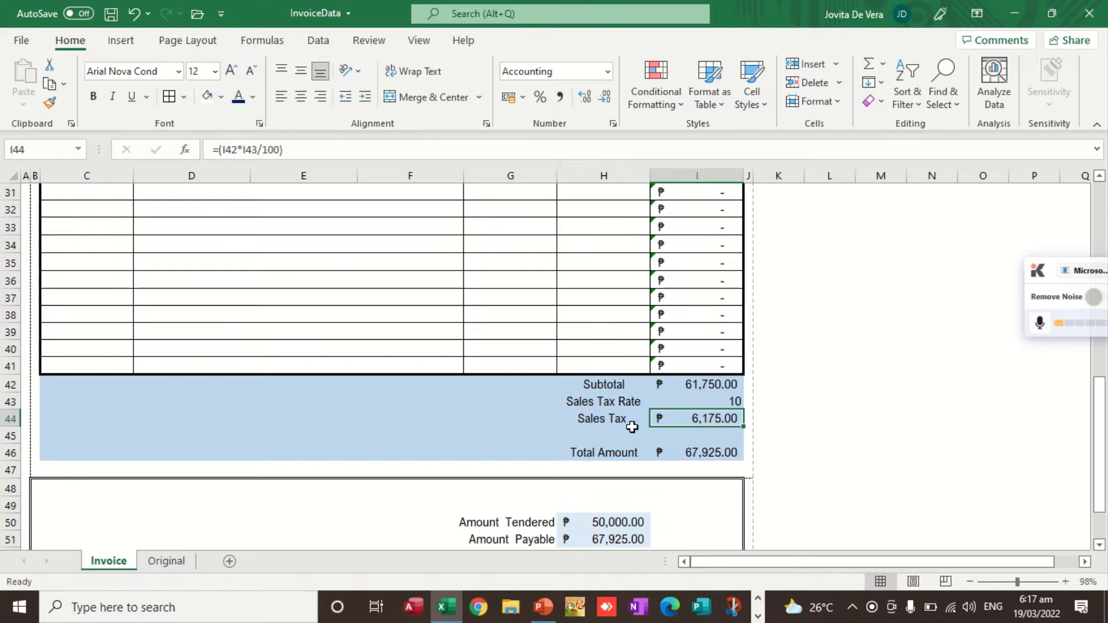
key(alt+Tab)
key(alt+Tab)
key(alt+Tab)
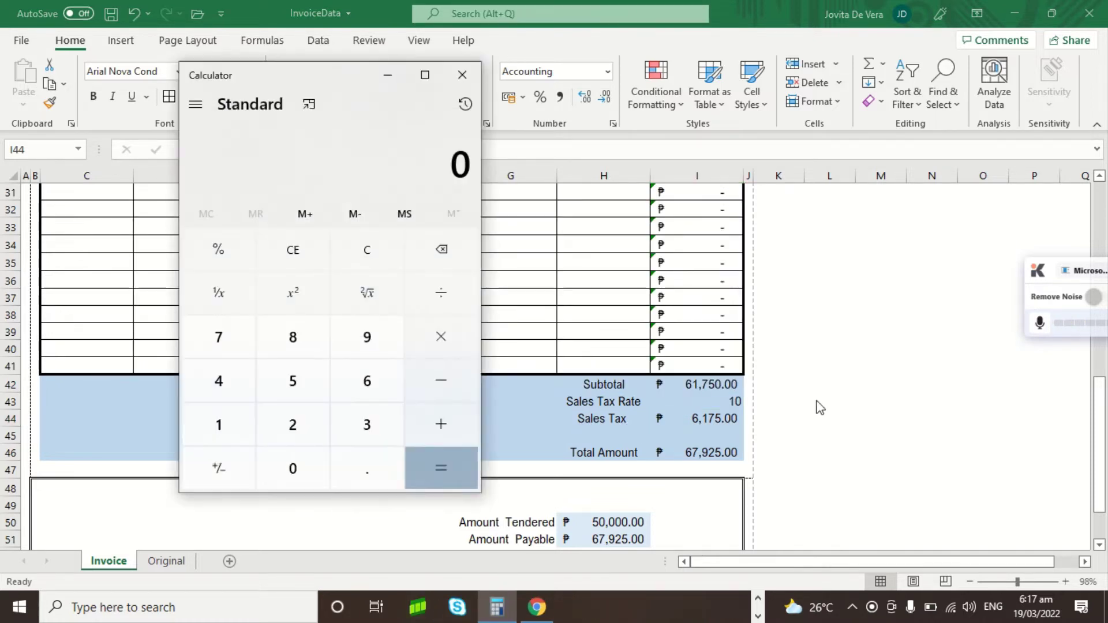
- Multiply 61,750 by 0.1 in Calculator, getting 6,175
text(61)
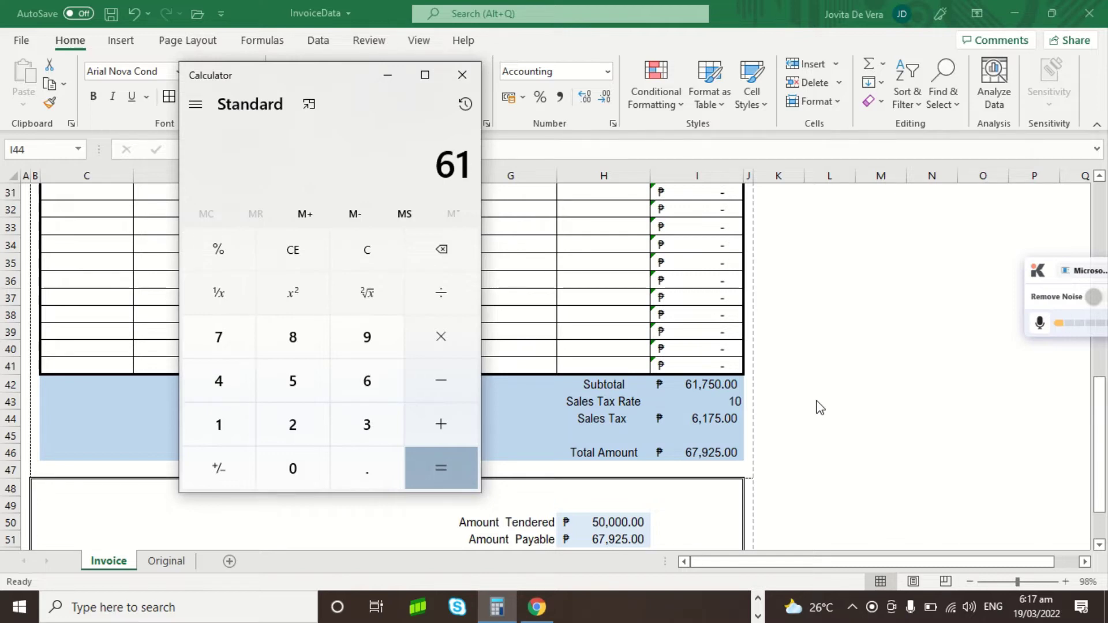
text(,75)
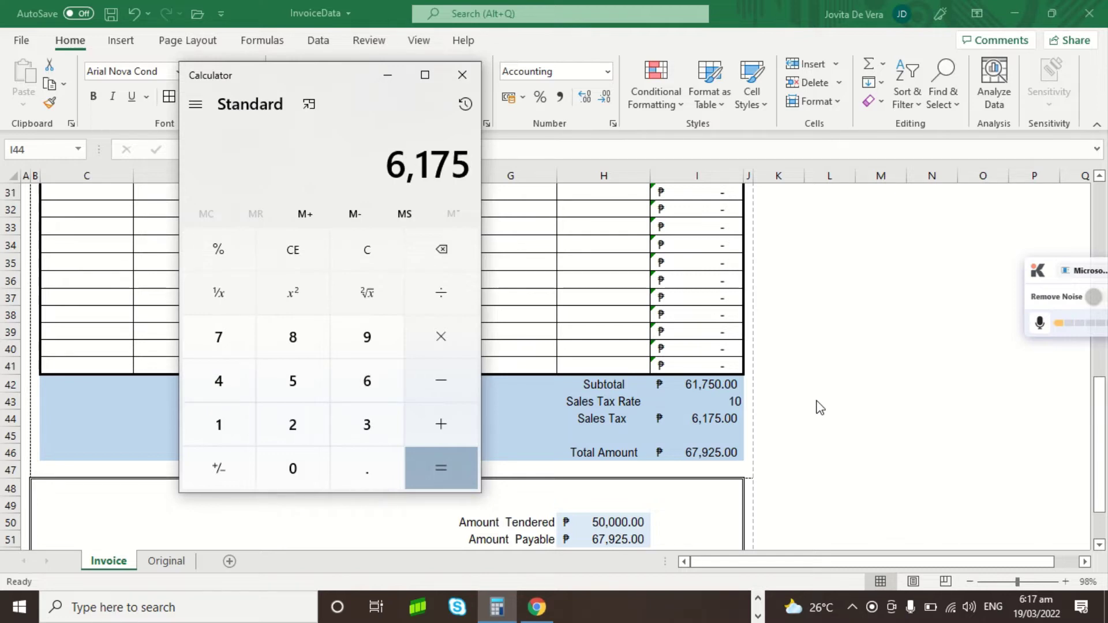
text(0)
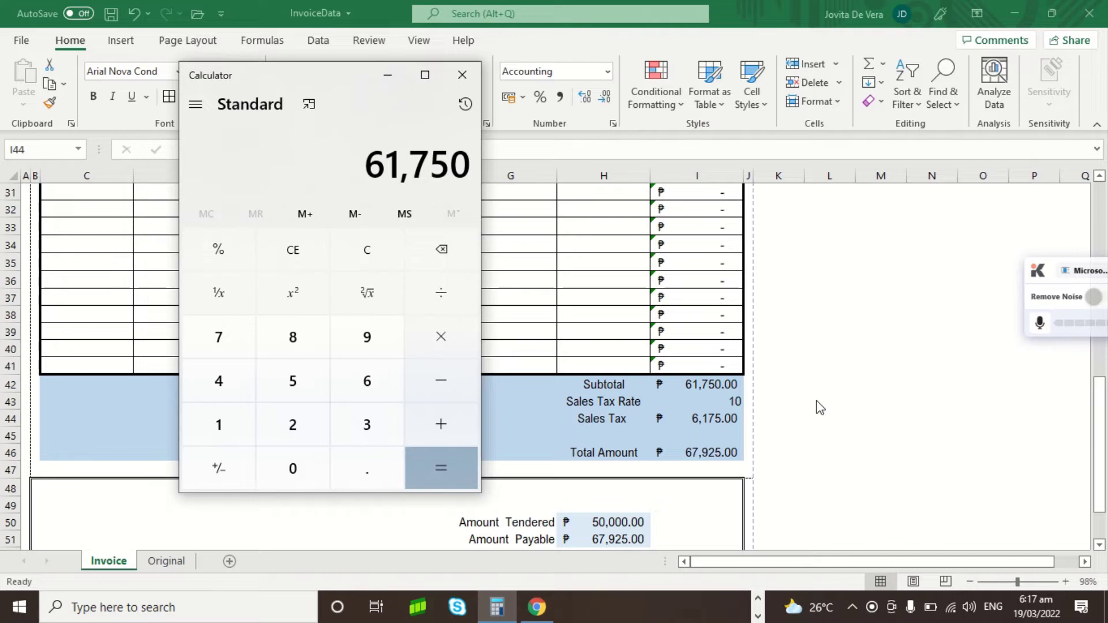
click(442, 345)
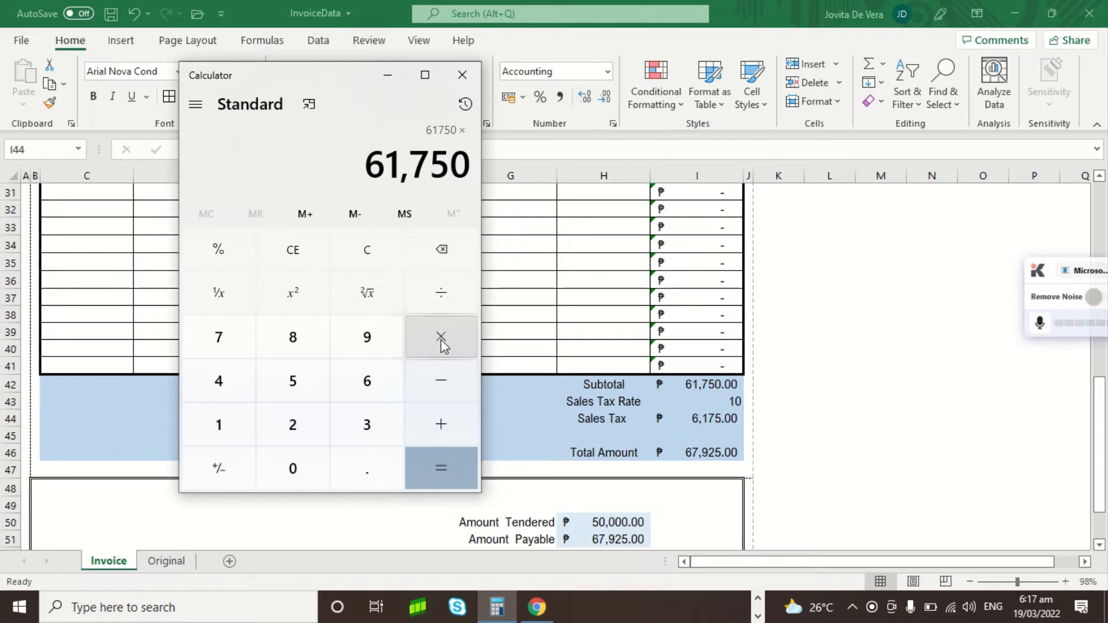
click(369, 477)
click(220, 426)
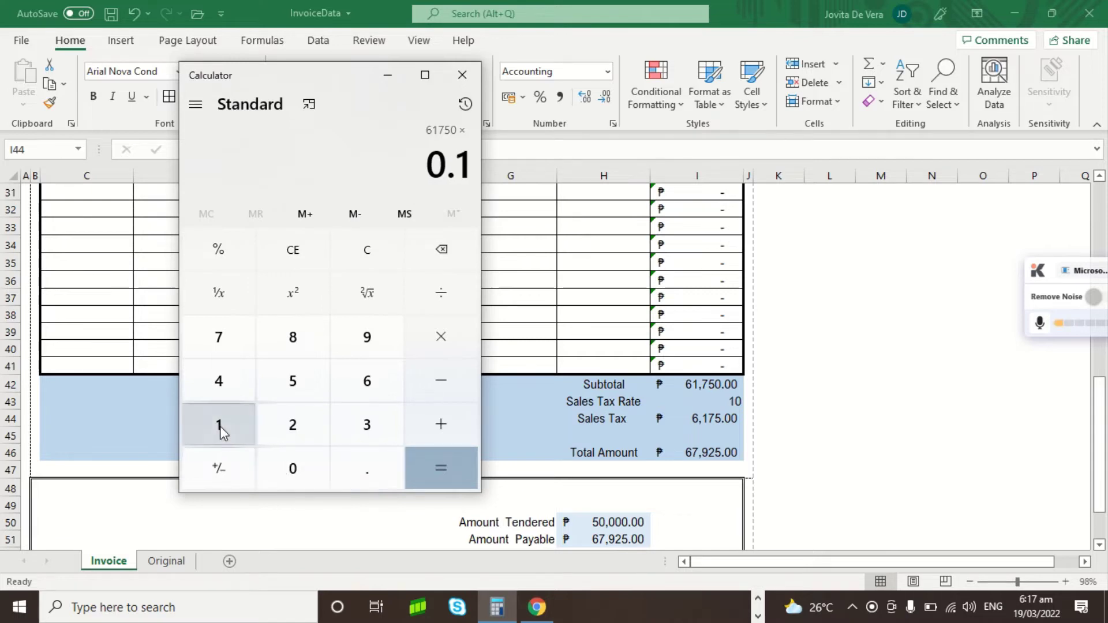
click(443, 482)
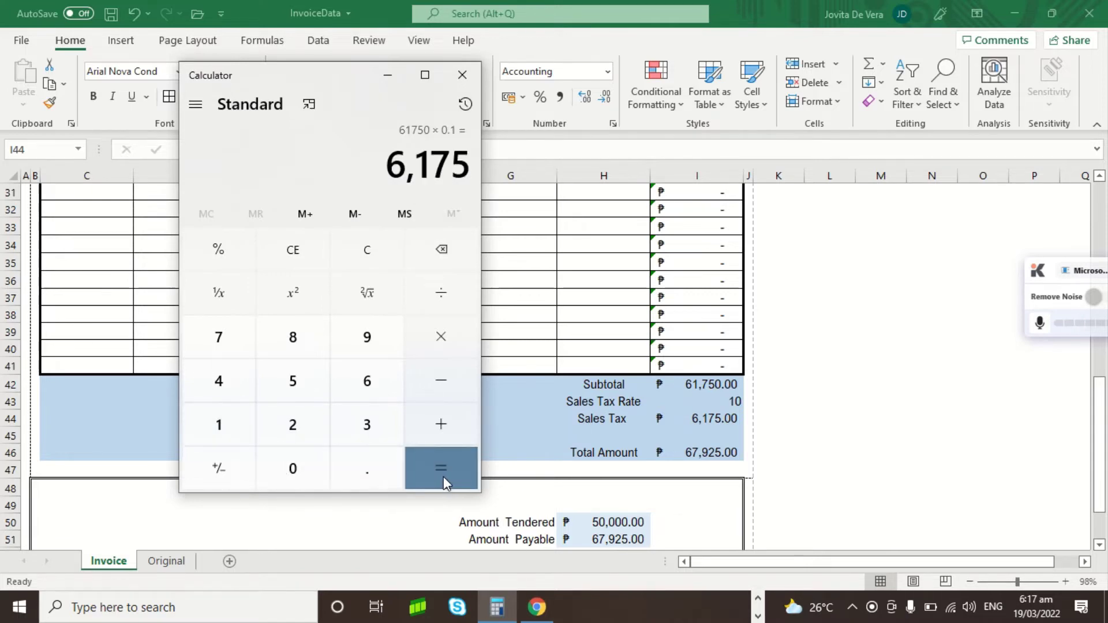
- Change the Sales Tax Rate in I43 to 2, giving sales tax 1,235.00 and total 62,985.00
key(alt+F4)
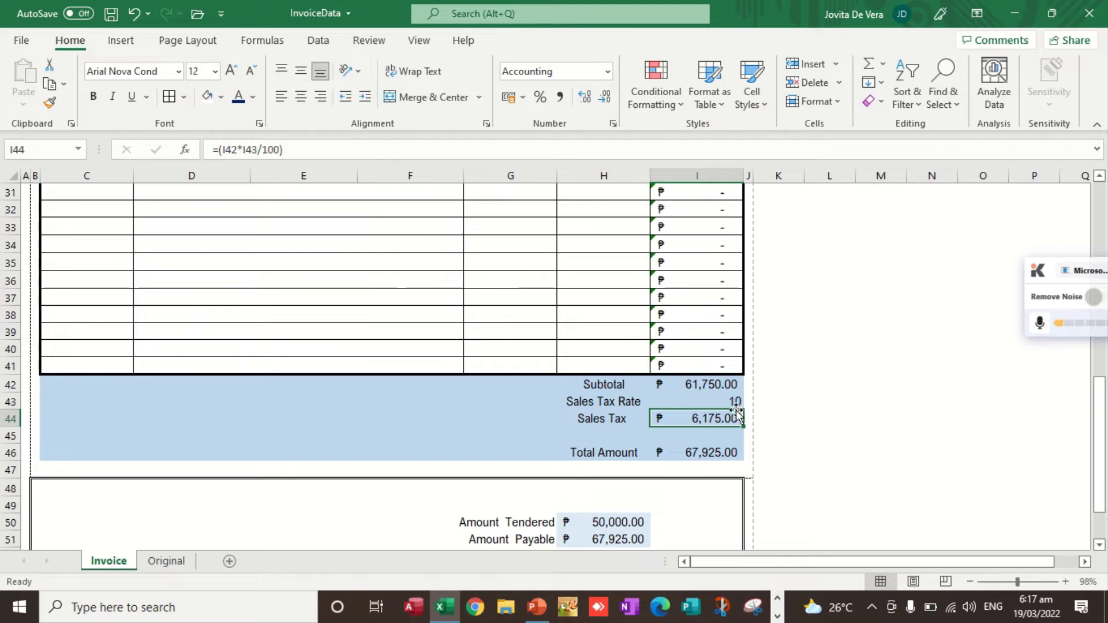
click(716, 400)
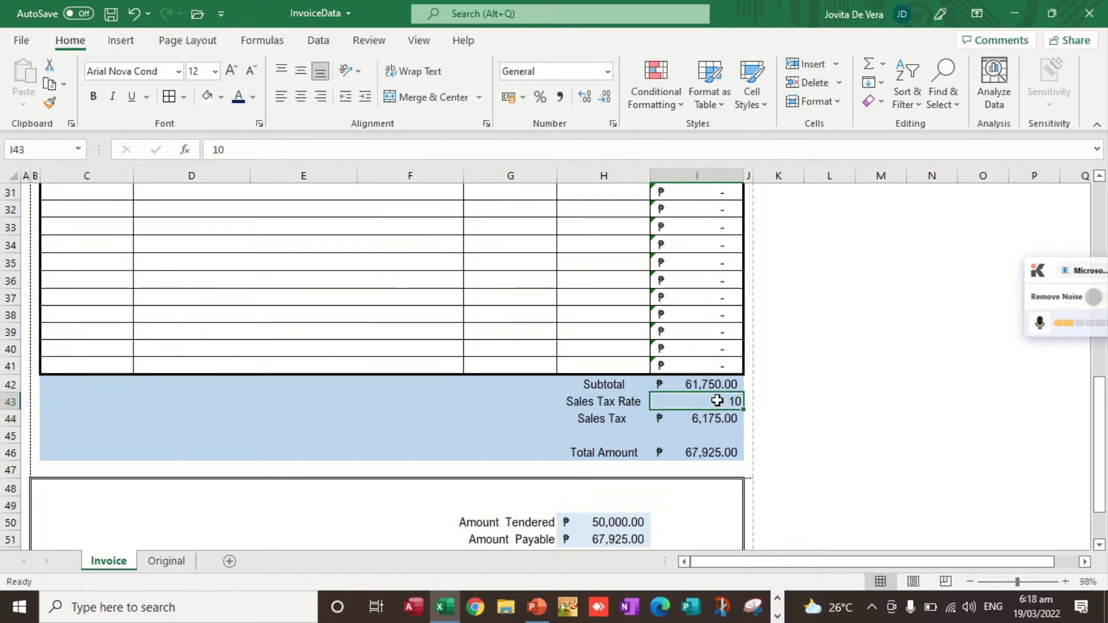
text(2)
key(Return)
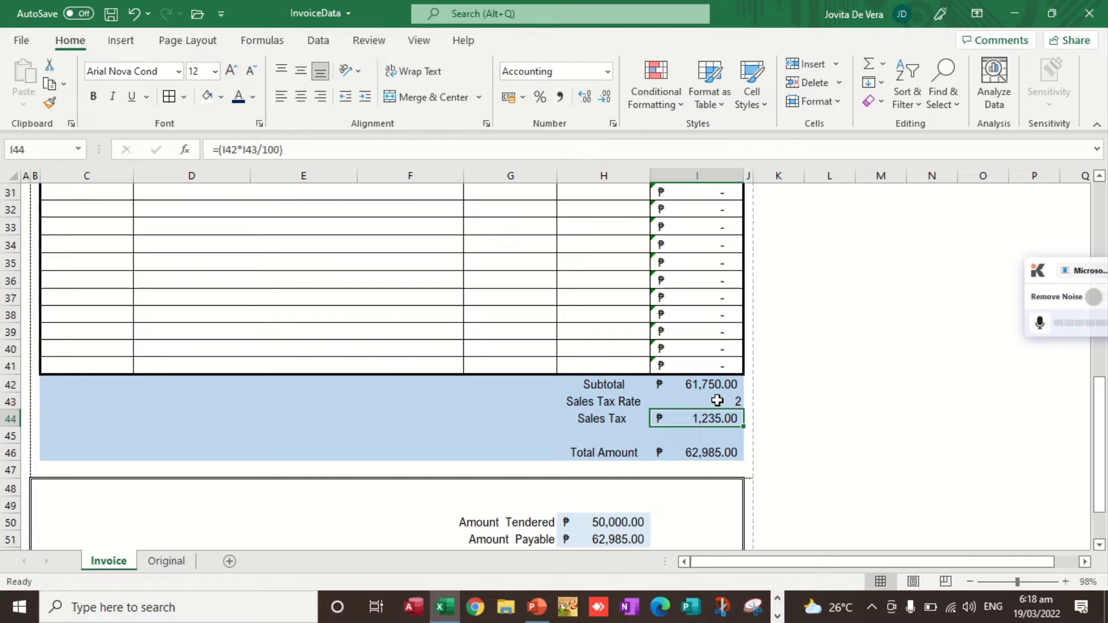
key(alt+Tab)
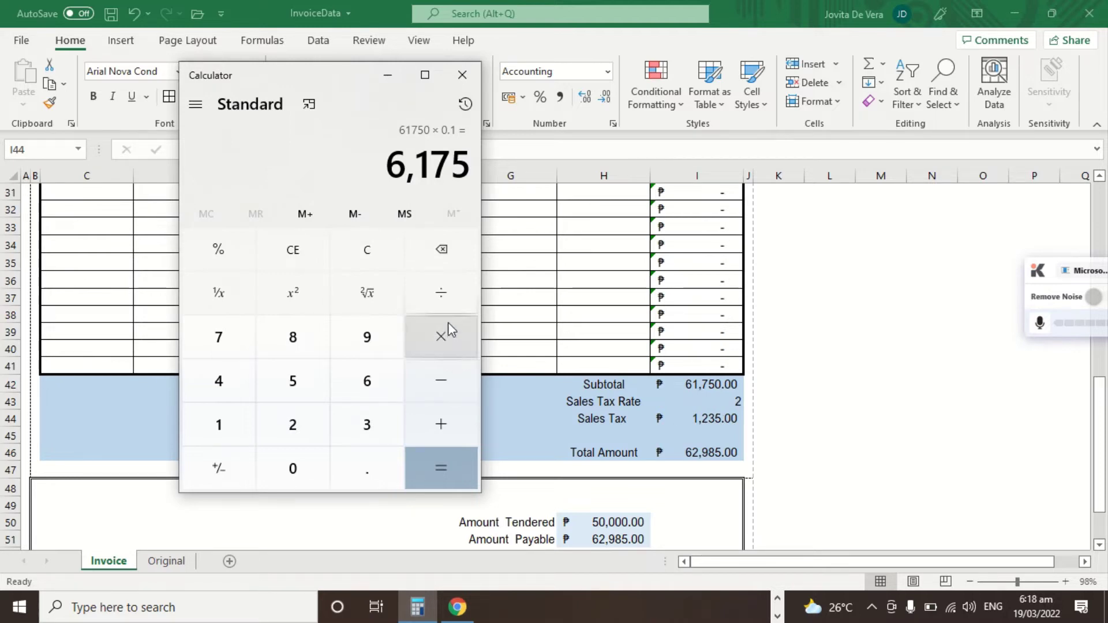
- Check in Calculator that 61,750 × 0.02 equals 1,235, then return to Excel
key(Escape)
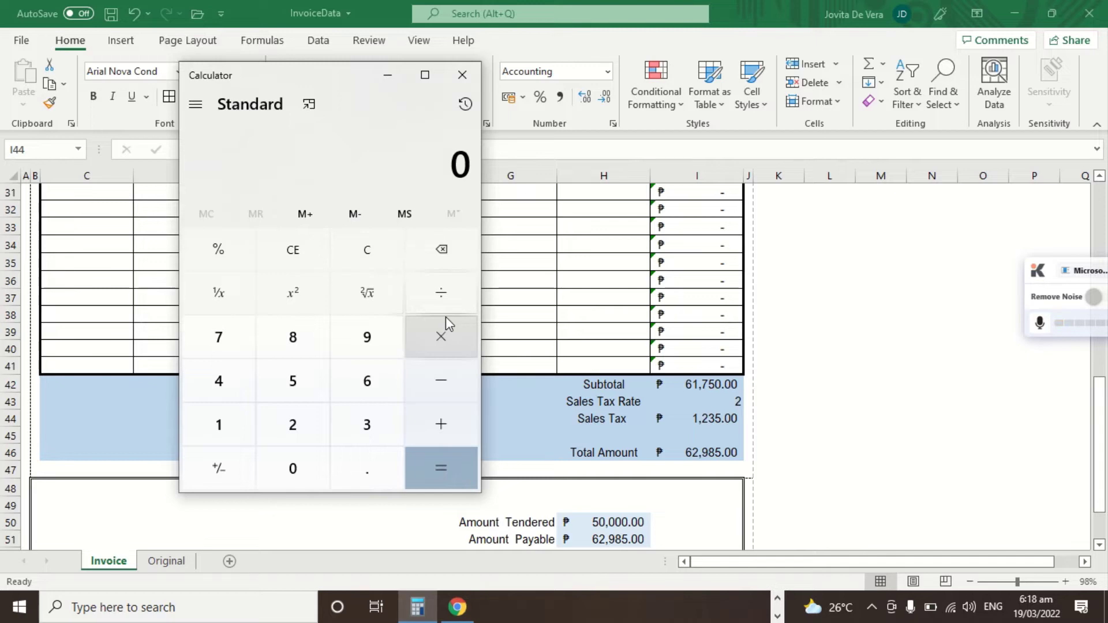
text(61,7)
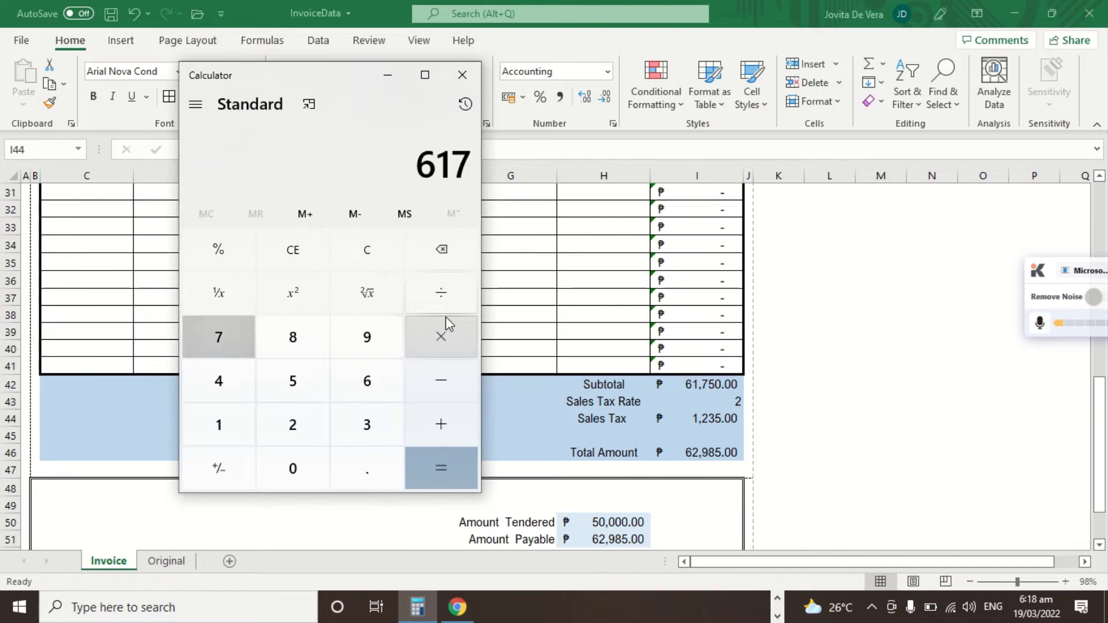
text(50)
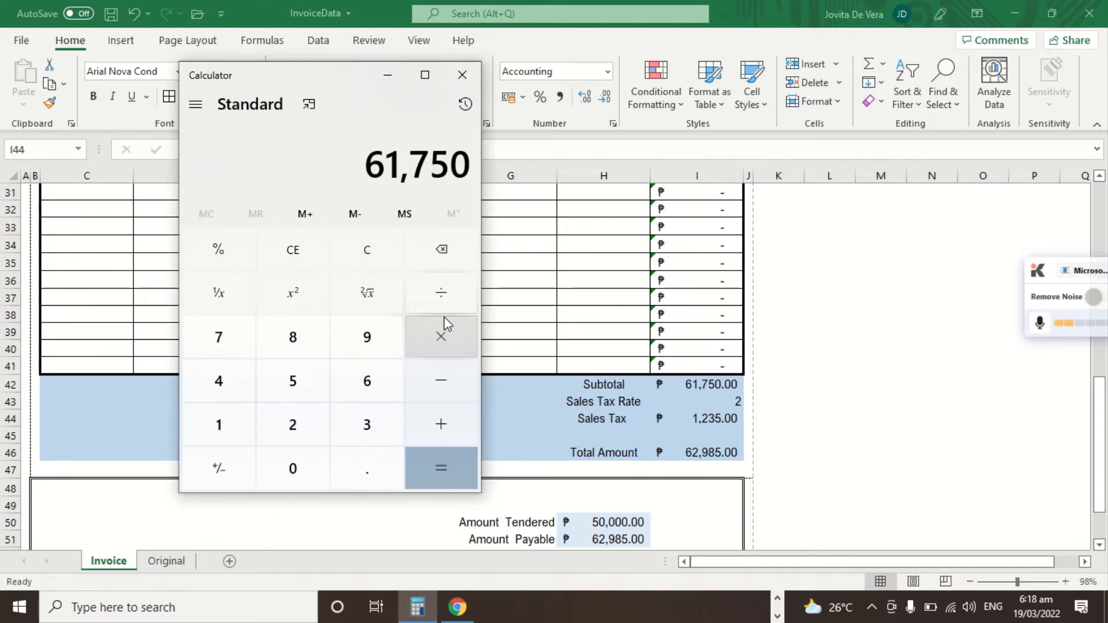
click(444, 341)
click(369, 478)
click(291, 469)
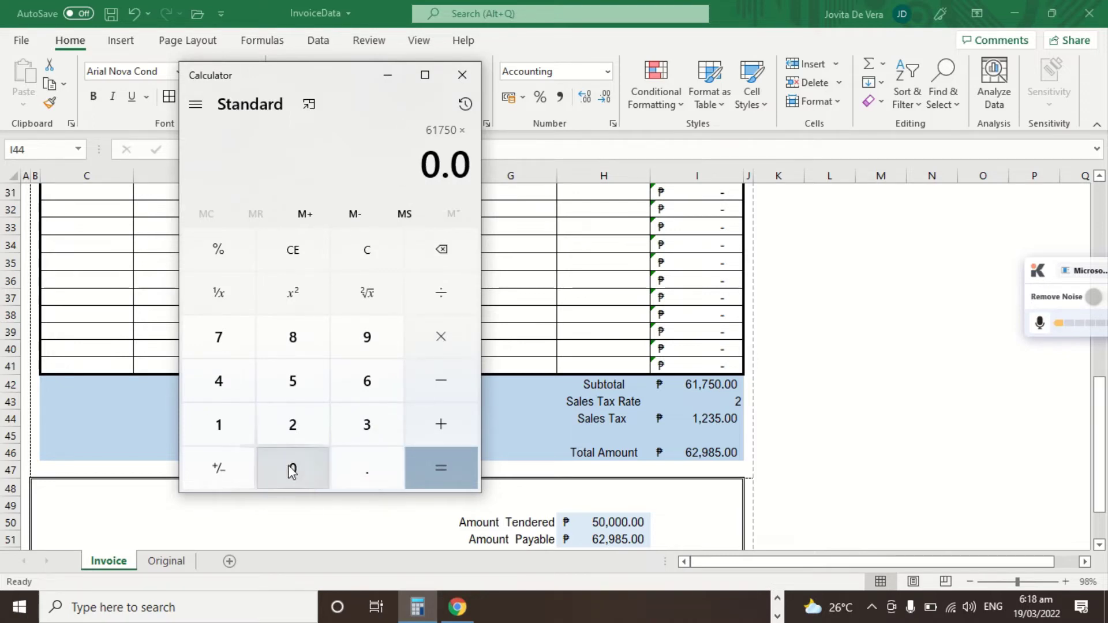
click(289, 424)
click(456, 474)
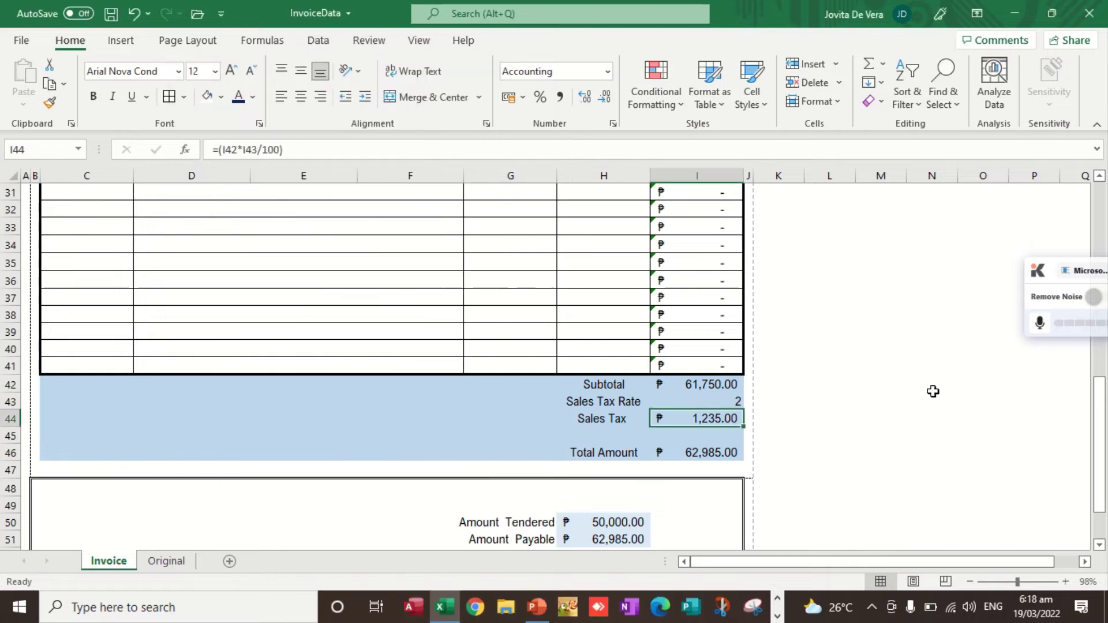
click(802, 453)
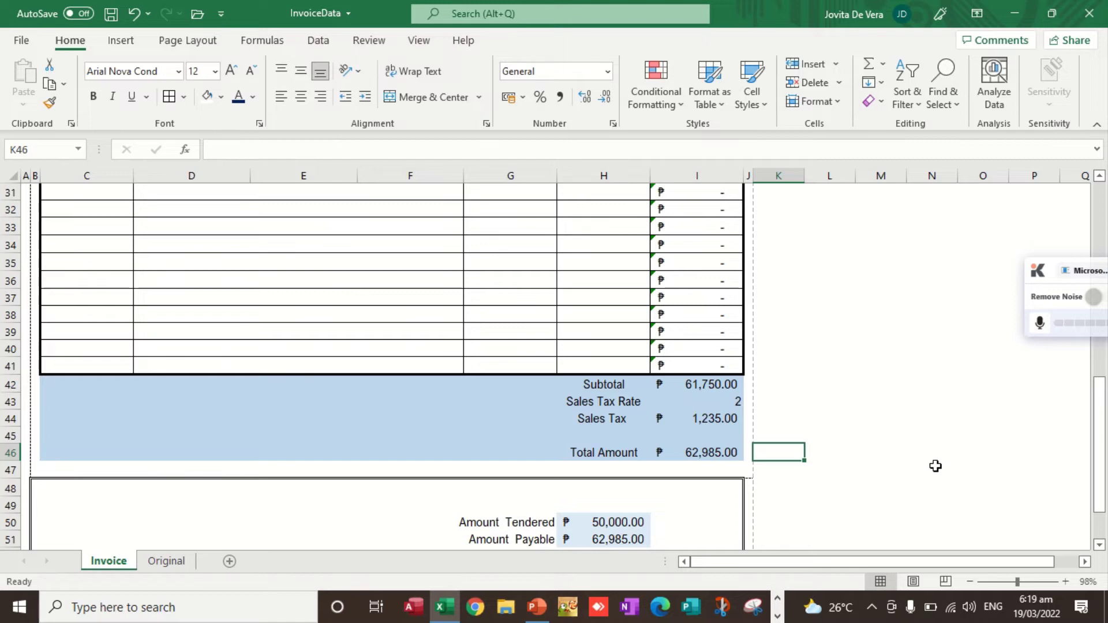
- Scroll down to the Amount Tendered, Amount Payable and Change rows, showing INSUFFICIENT
scroll(934, 465, down, 2)
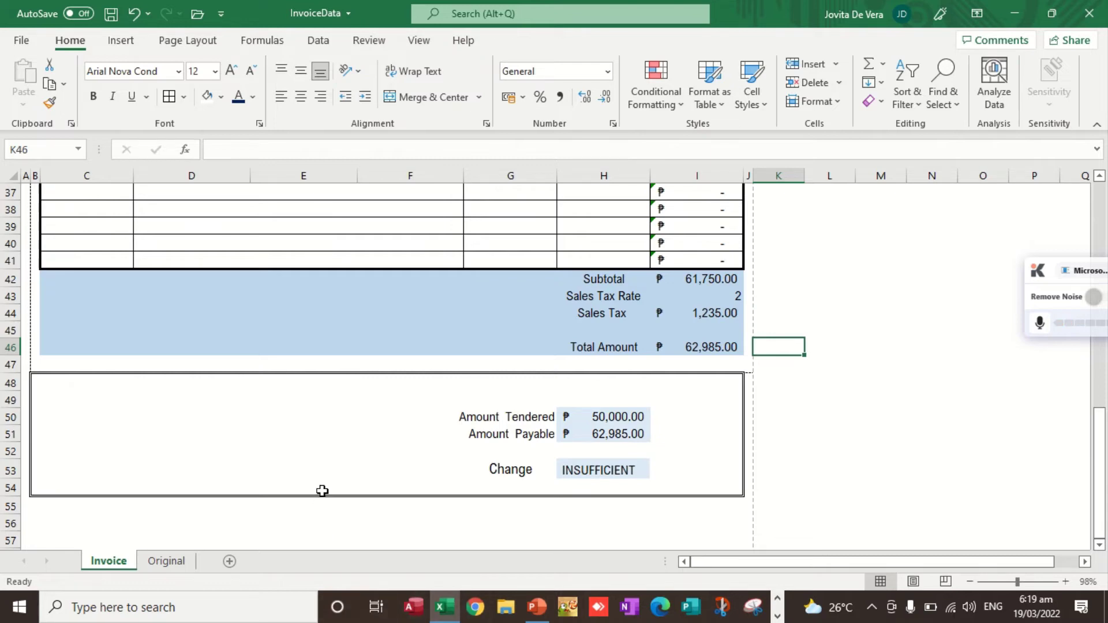
- Enter 65,000 as the Amount Tendered in H50 so Change shows 2,015.00
click(322, 436)
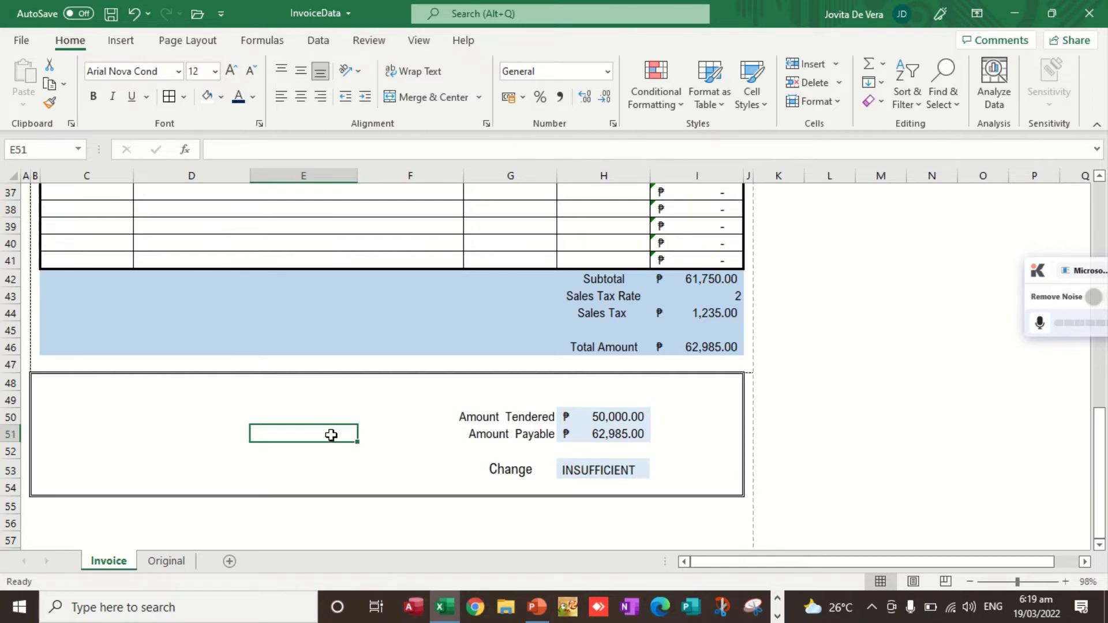
click(592, 413)
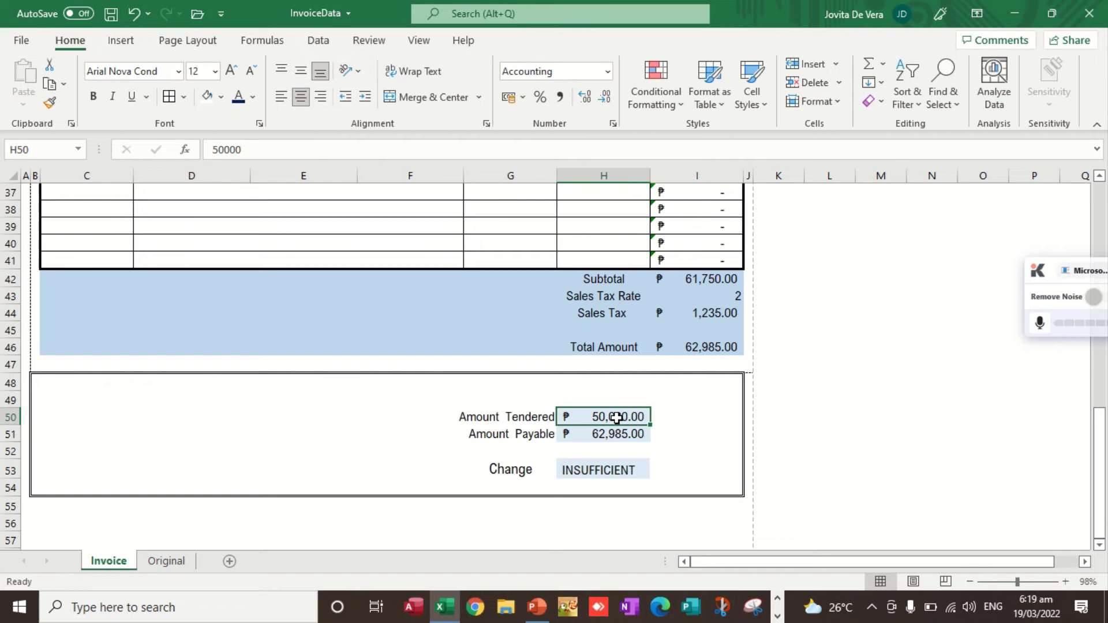
text(65000)
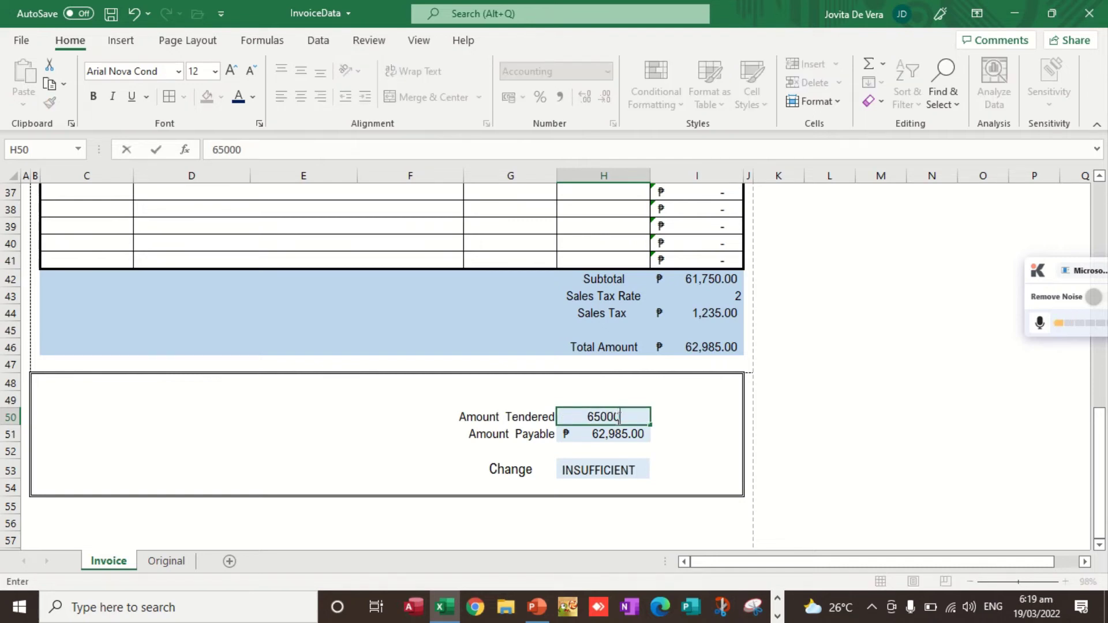
key(Return)
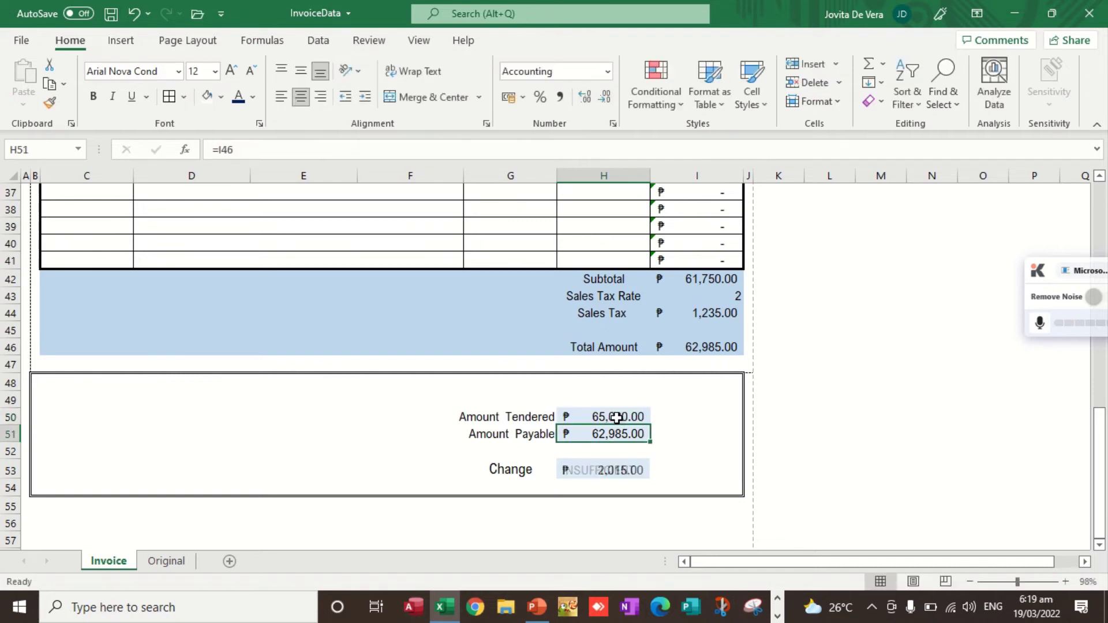
click(729, 441)
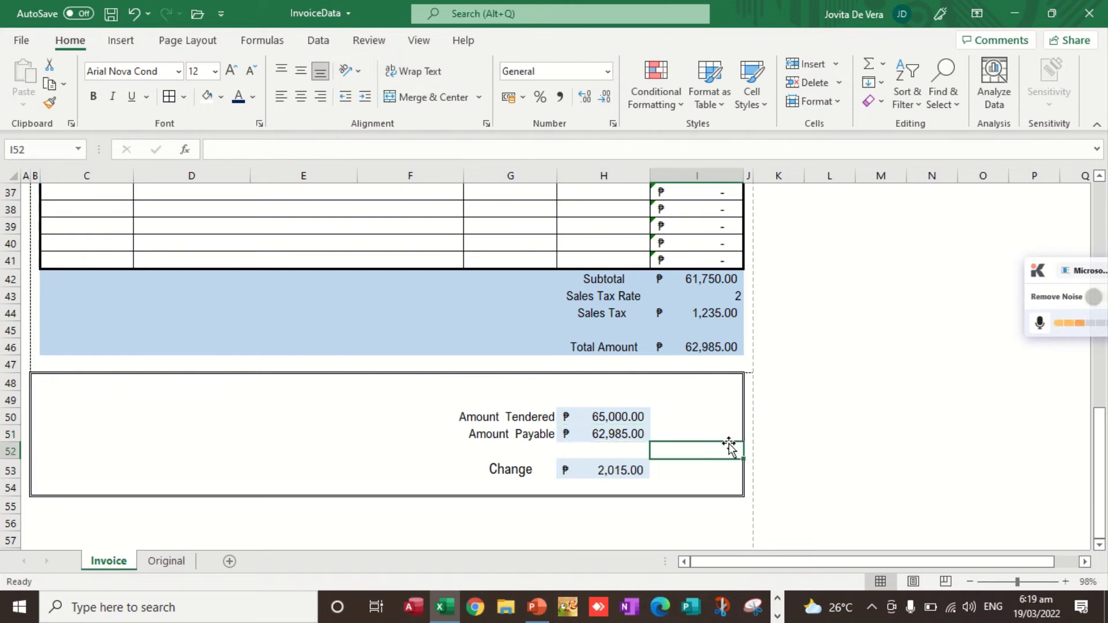
click(841, 431)
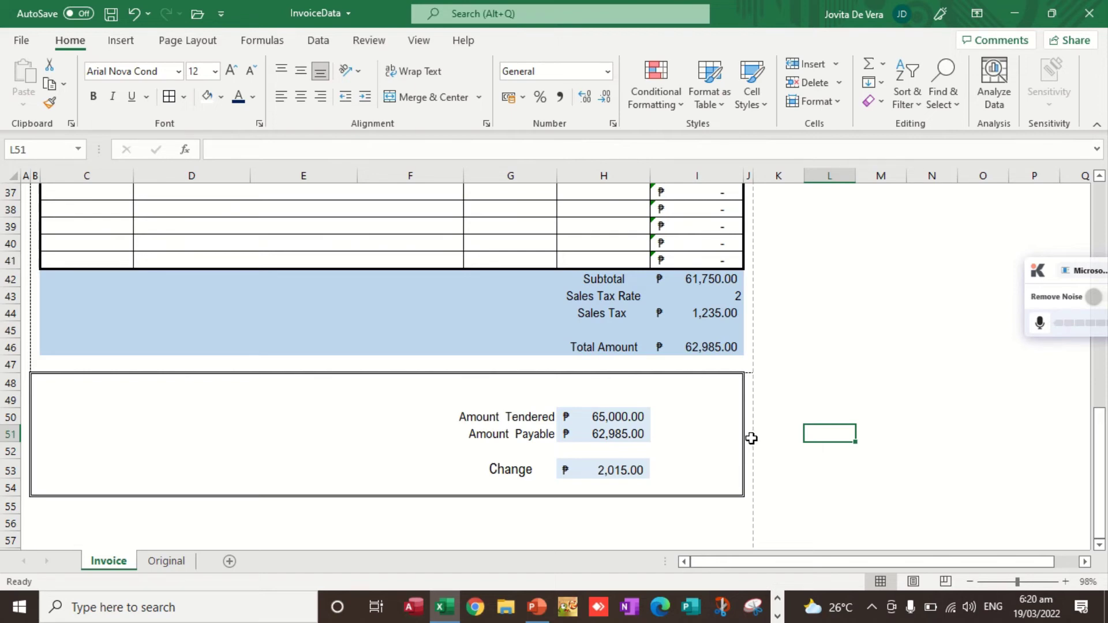
- Enter 45,000 as the Amount Tendered in H50, turning Change back to INSUFFICIENT
click(642, 419)
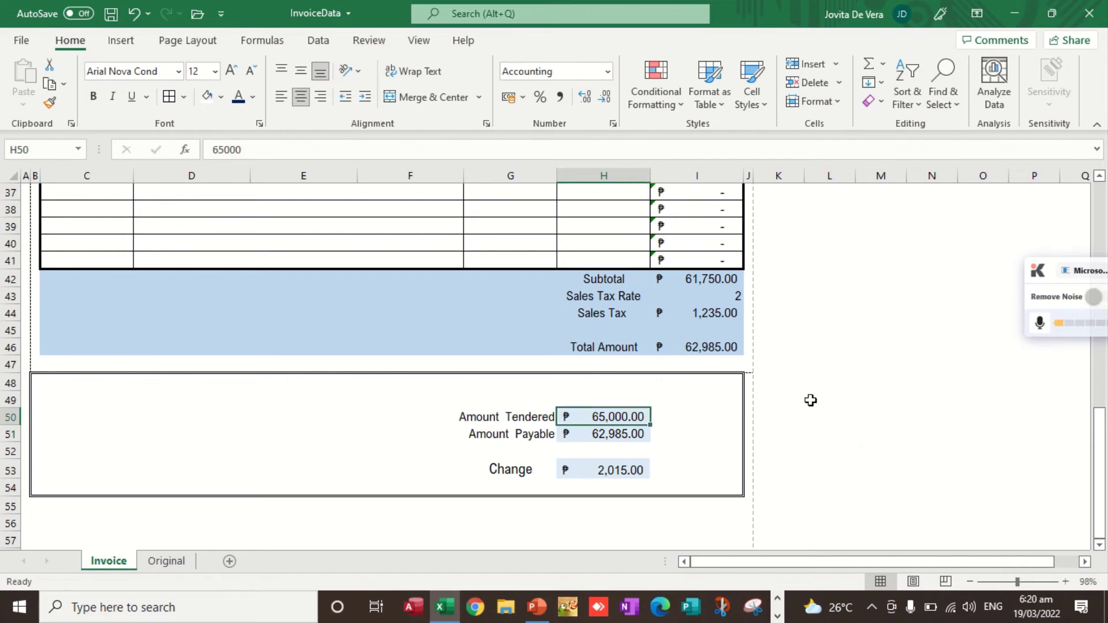
text(45000)
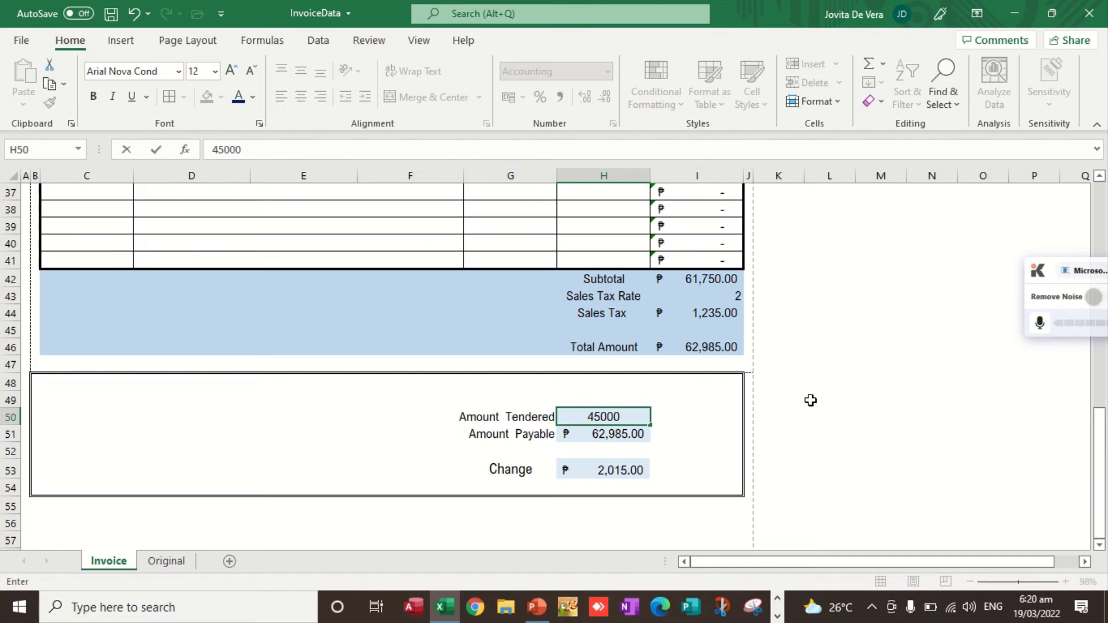
key(Return)
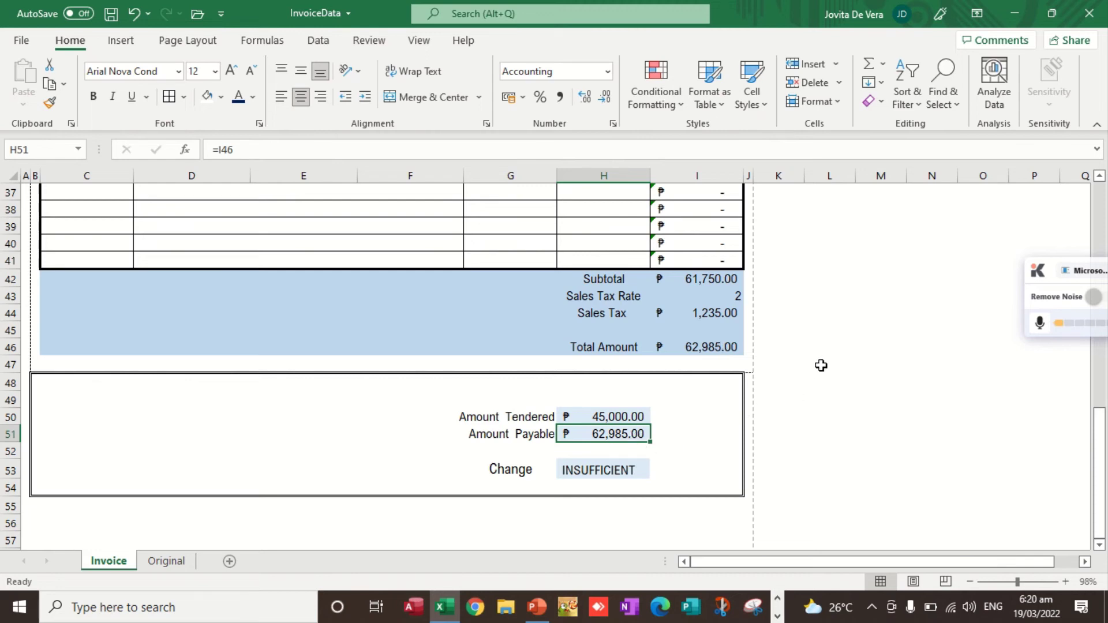
- Set the Hard Disk Drive quantity in G23 to 1
scroll(843, 363, up, 7)
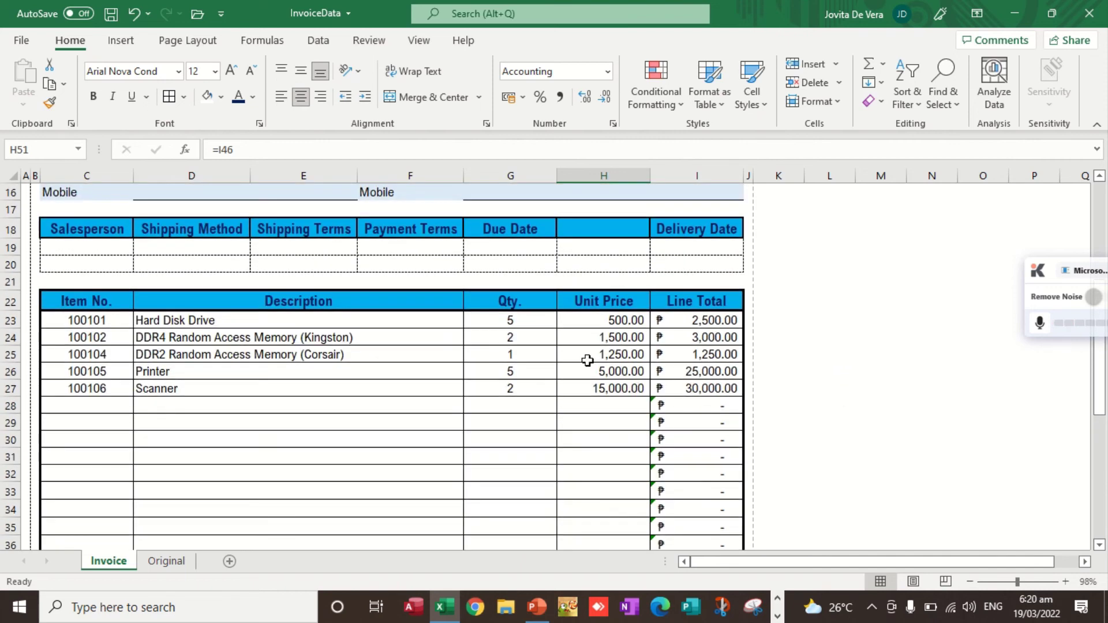
click(520, 319)
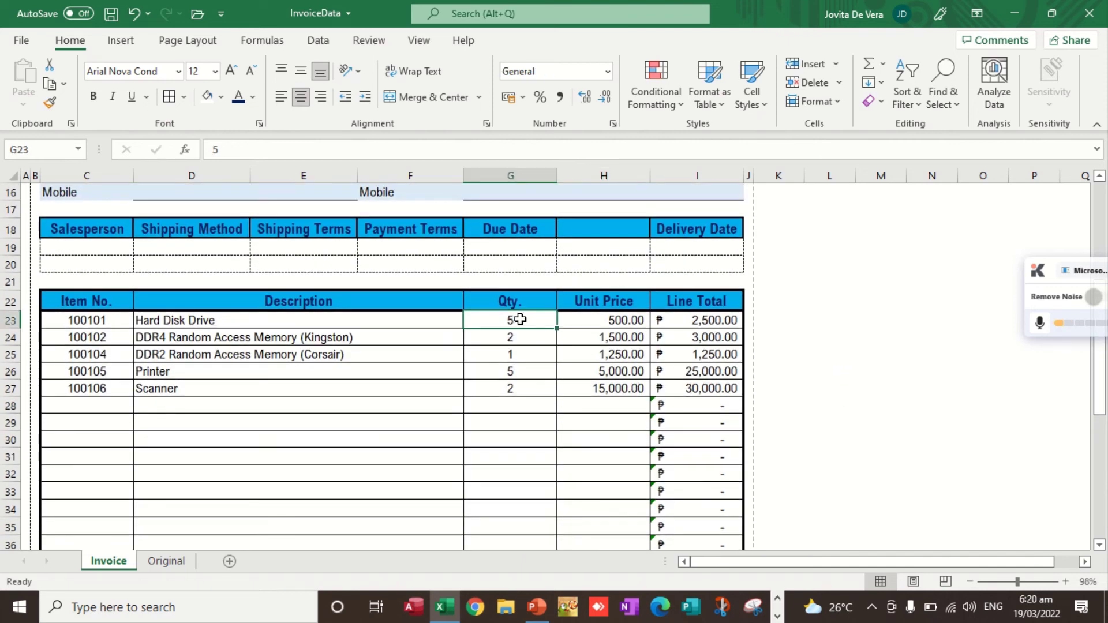
text(1)
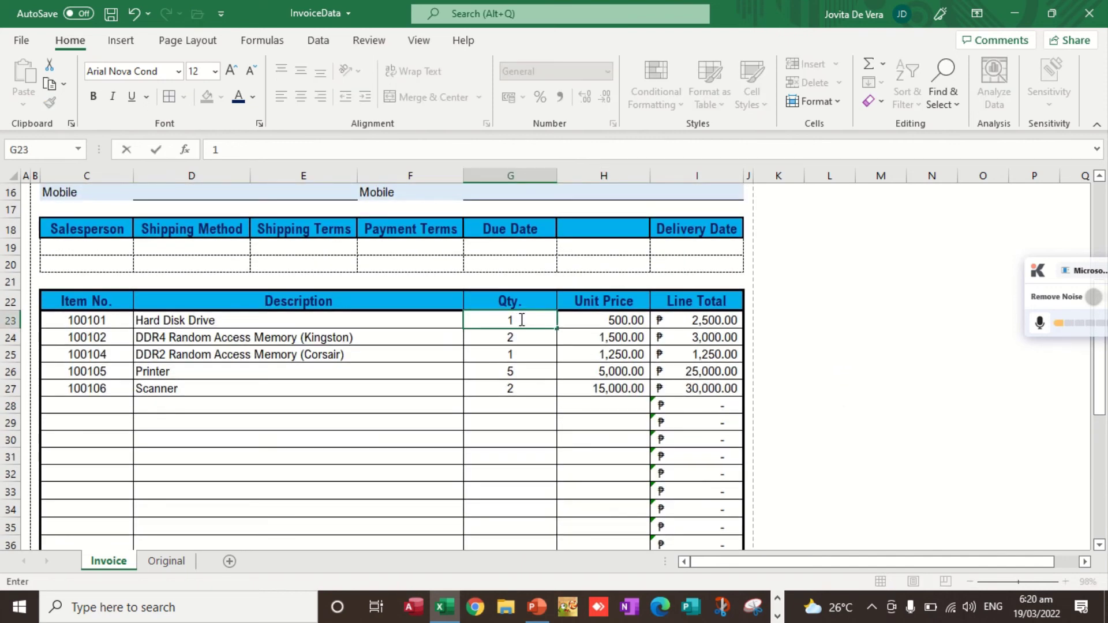
key(Return)
scroll(565, 413, down, 4)
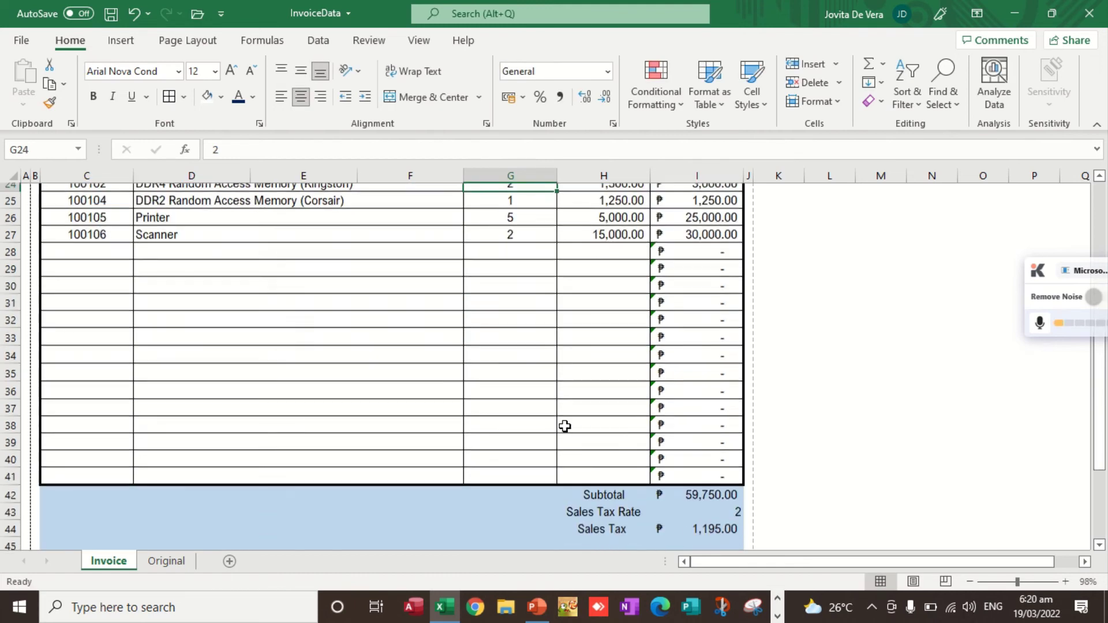
scroll(773, 494, down, 2)
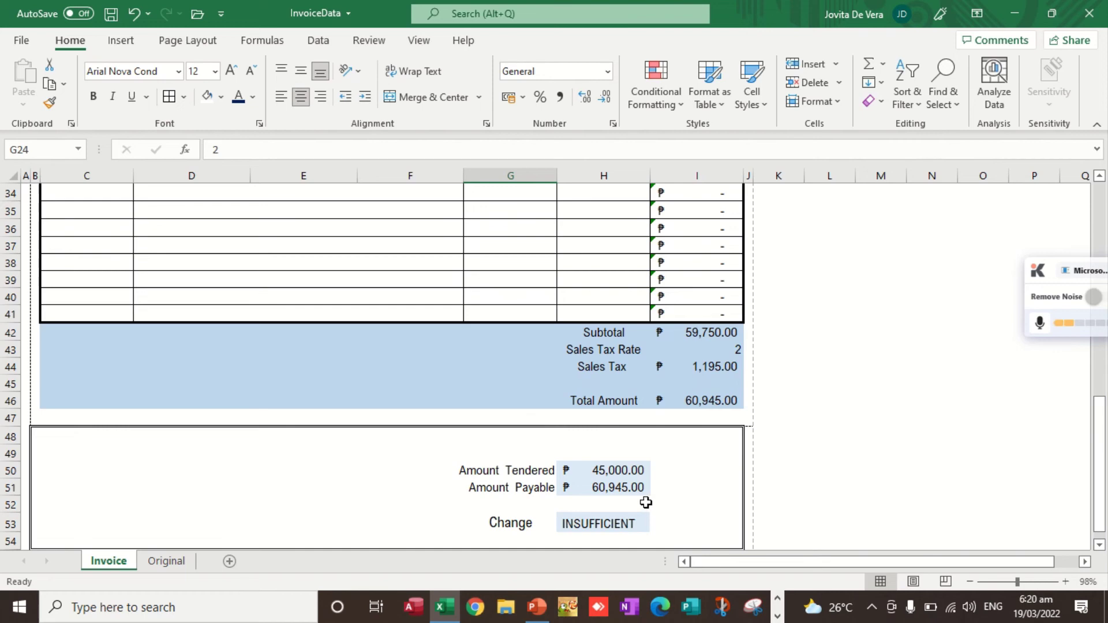
scroll(750, 329, up, 6)
- Set the Printer quantity in G26 to 2, dropping the subtotal to 44,750.00
click(525, 371)
text(2)
key(Return)
scroll(627, 428, down, 4)
scroll(810, 387, down, 5)
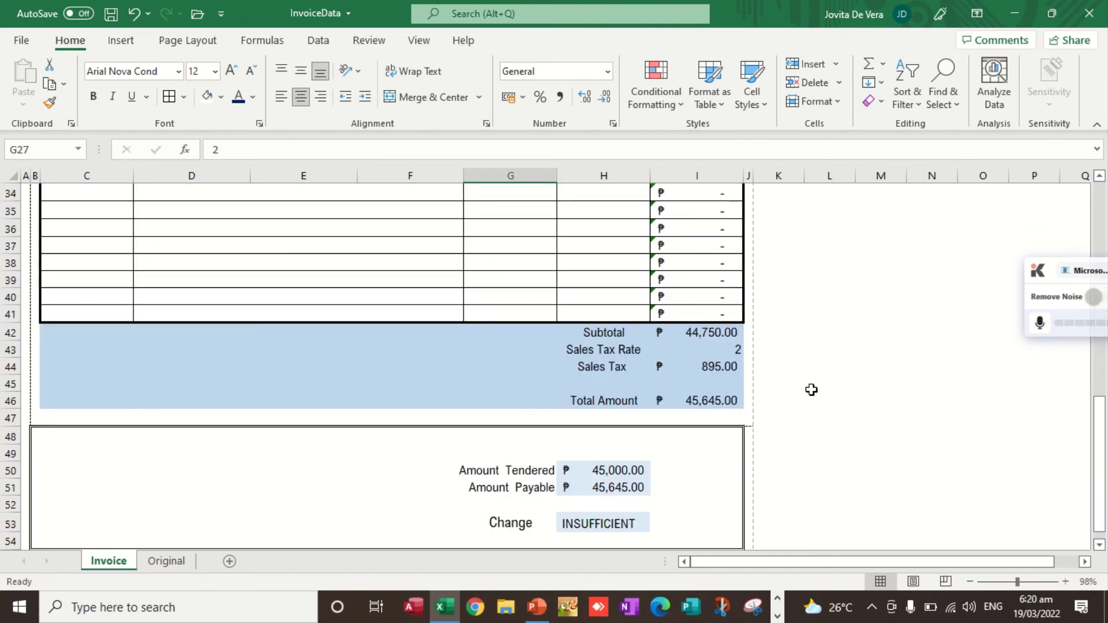
click(809, 385)
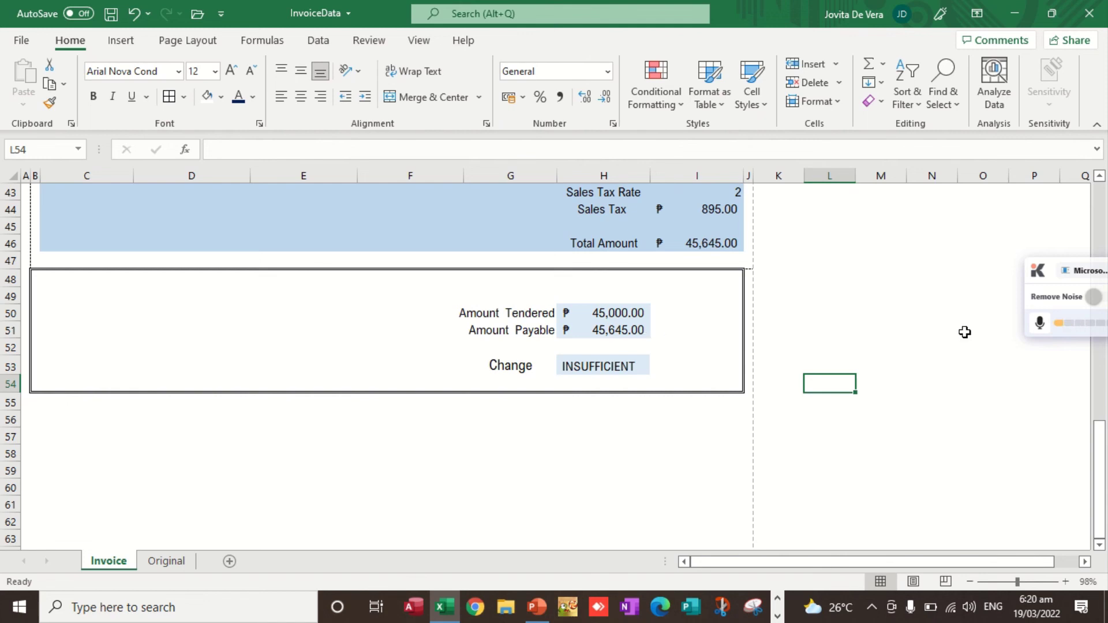
- Scroll back up to the item table, where the Printer line totals 10,000.00
scroll(965, 332, up, 7)
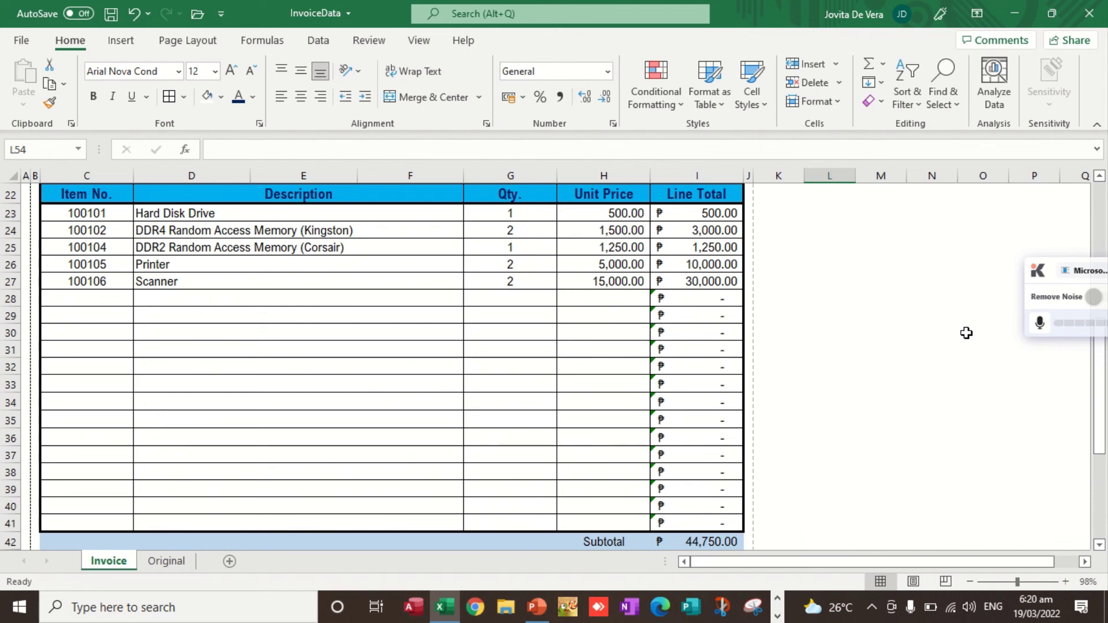